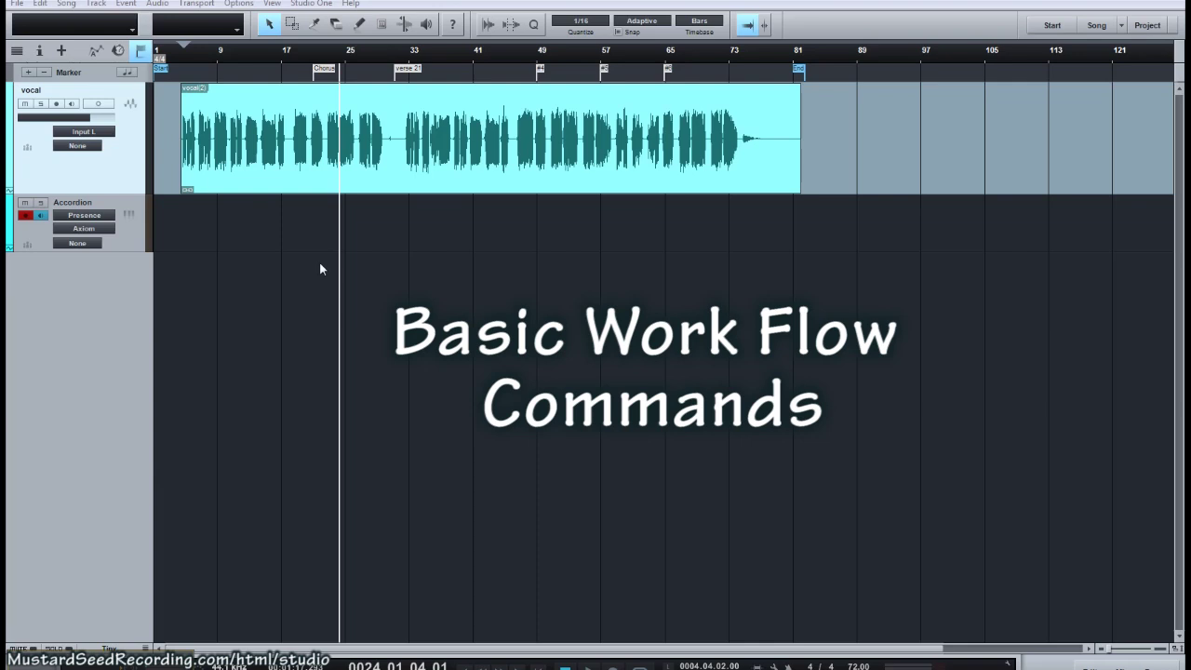
Step: Open the vocal event for editing with Melodyne and check its Algorithm options
right_click(382, 139)
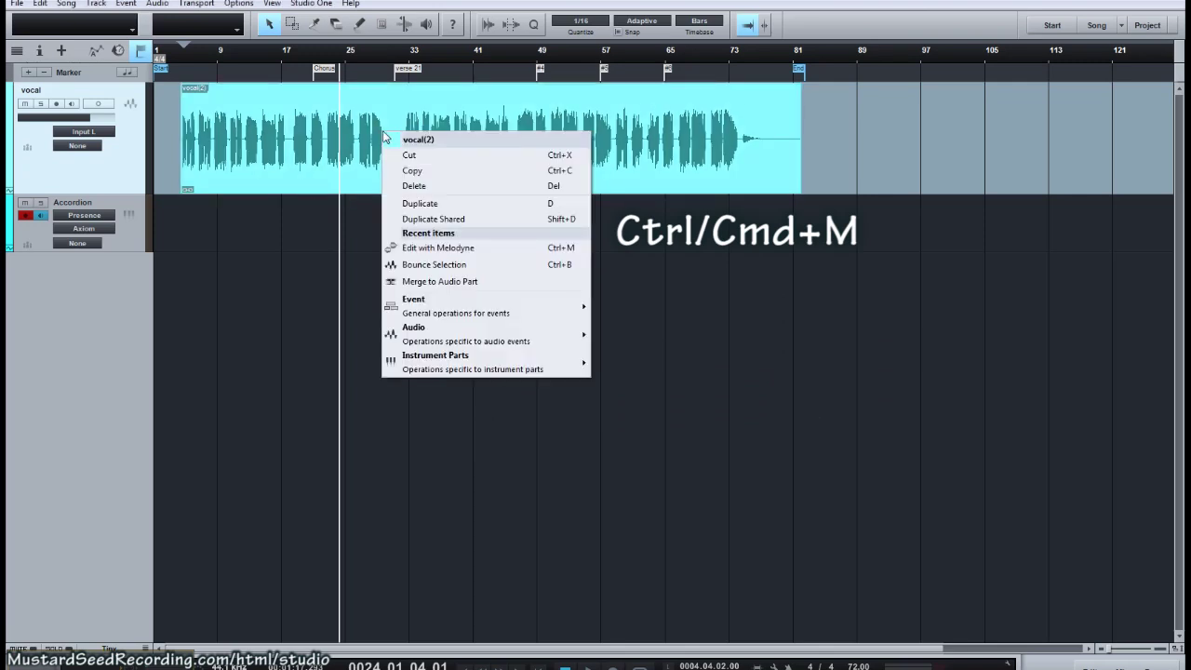
click(435, 249)
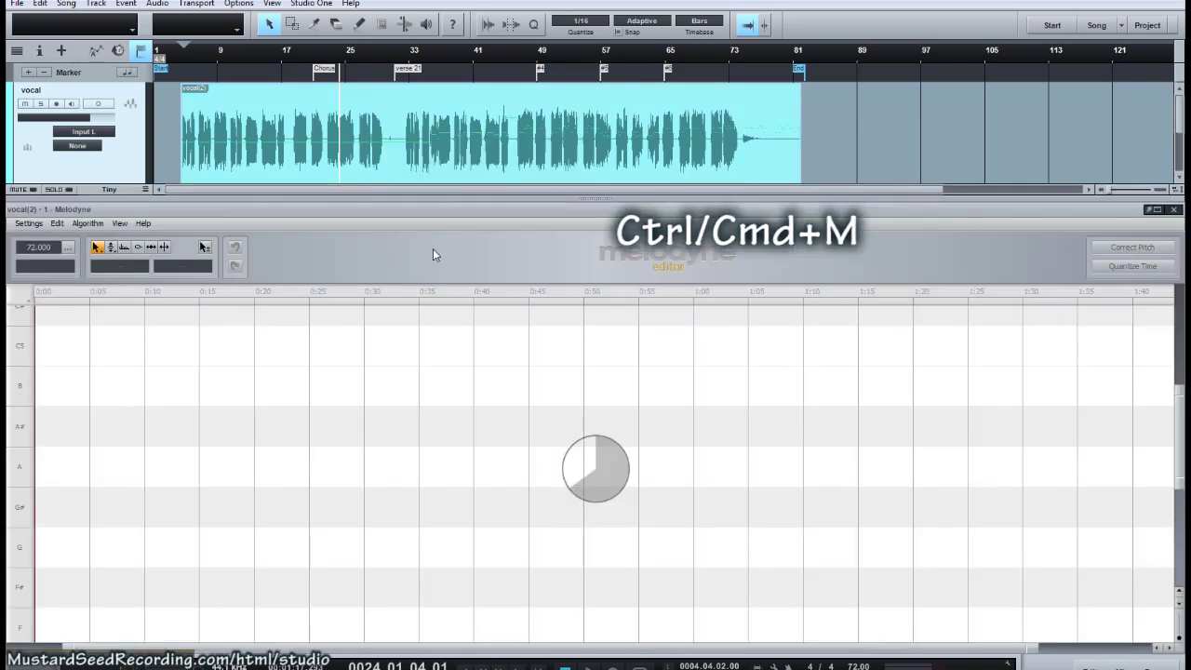
click(91, 225)
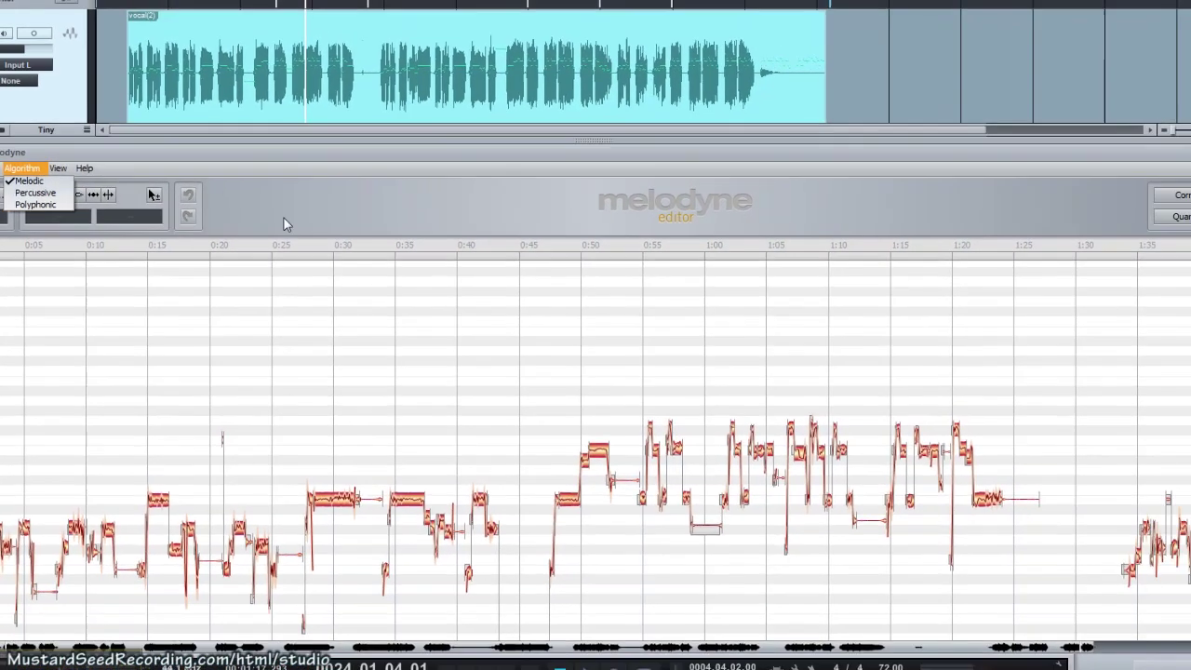
click(468, 194)
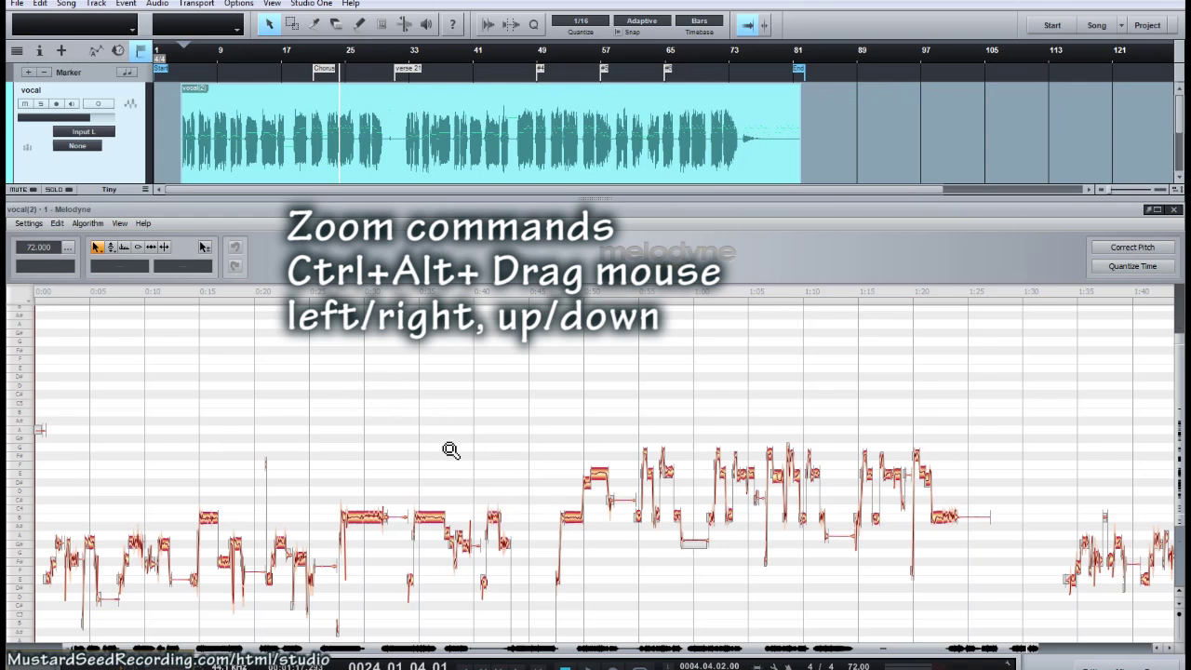
Step: Place the playback cursor at several positions along Melodyne's time ruler over the opening vocal phrase
drag(456, 431, 660, 406)
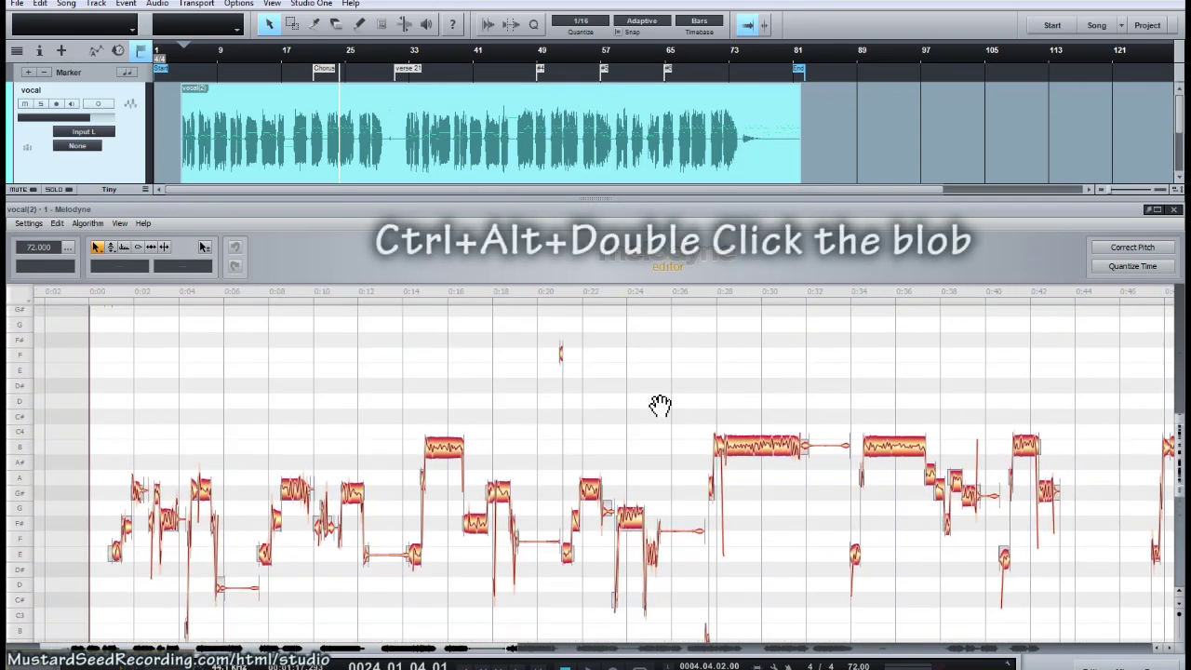
ctrl+alt+double_click(448, 455)
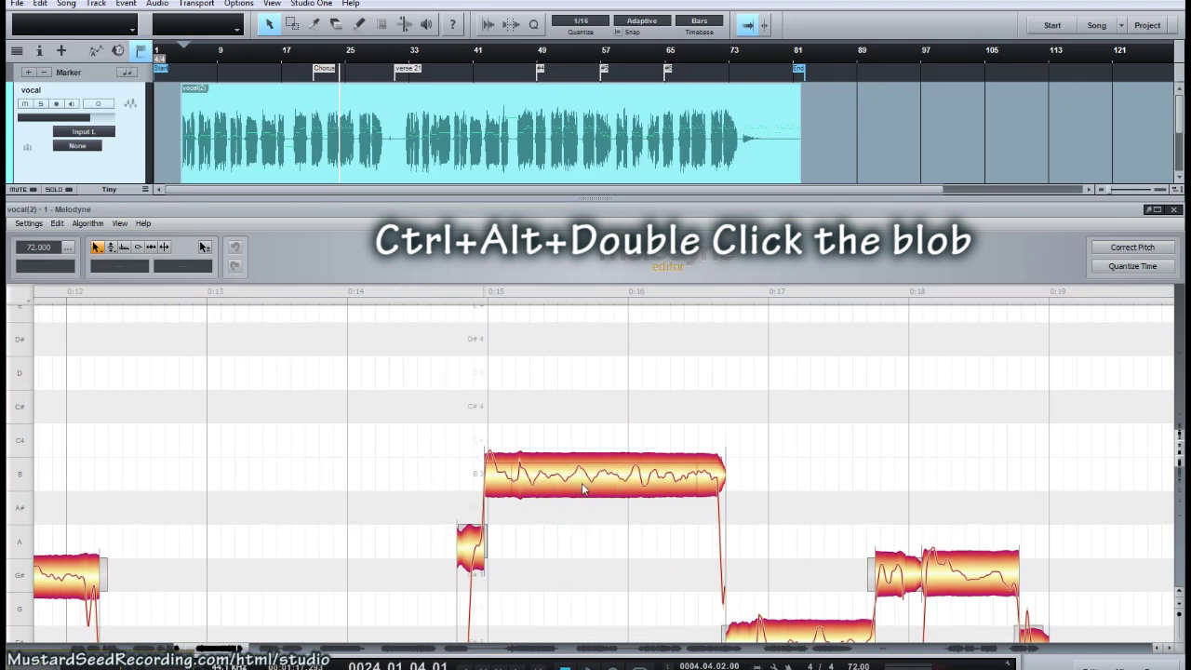
key(space)
click(272, 296)
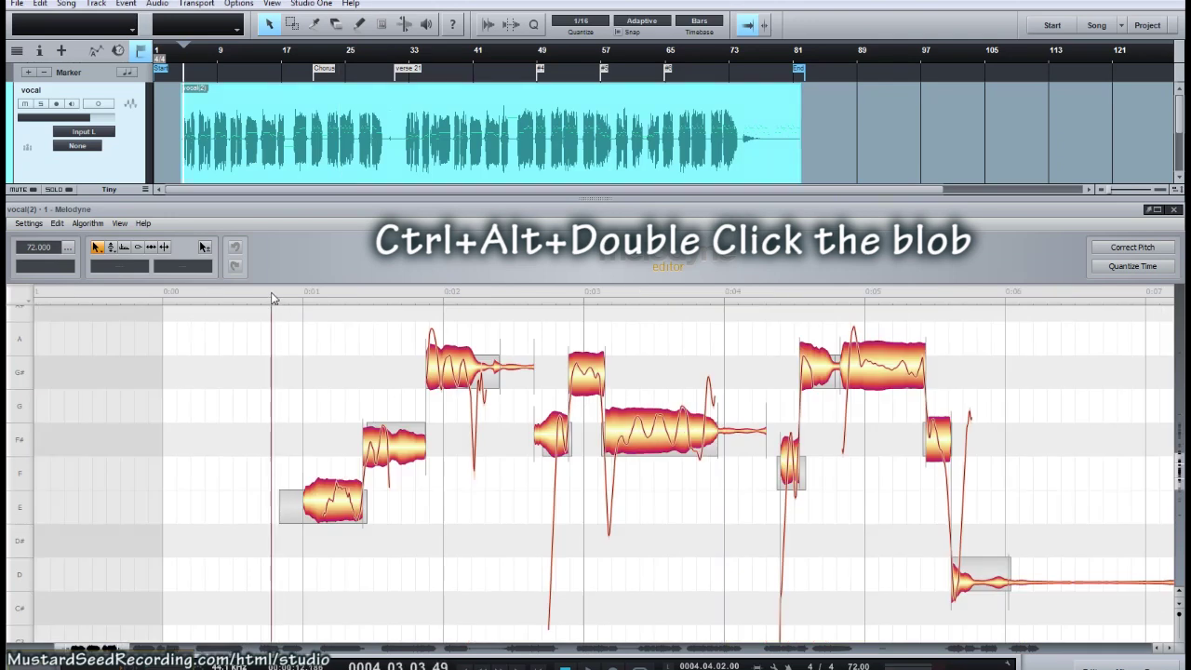
click(423, 298)
click(691, 296)
click(771, 295)
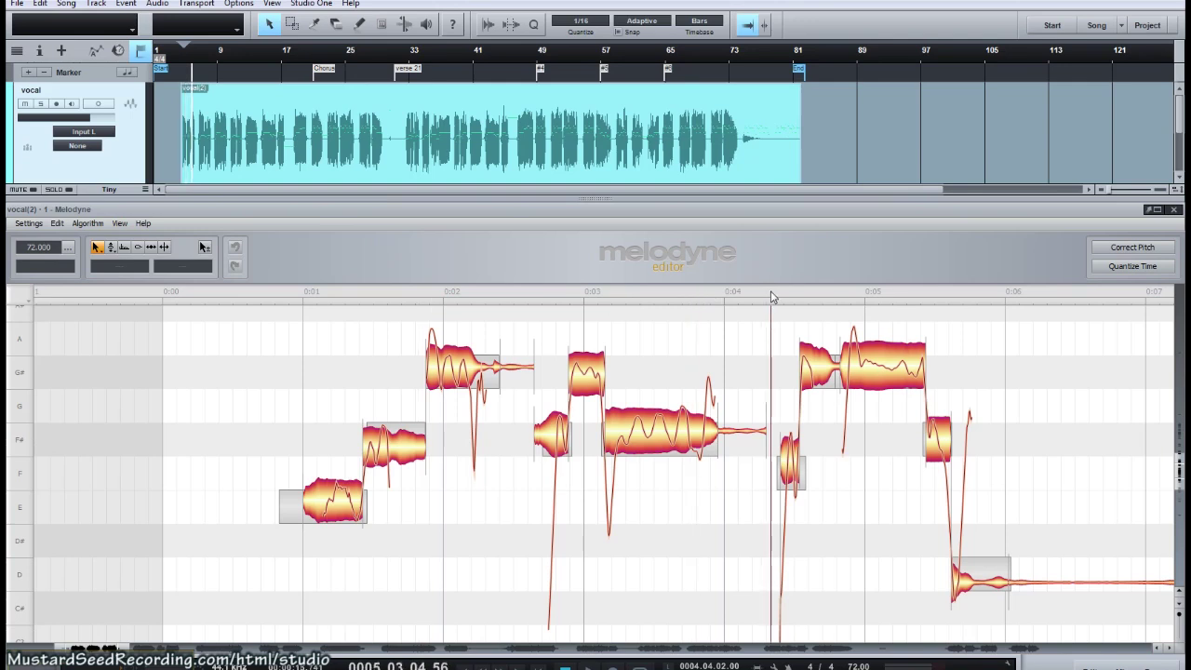
click(257, 295)
Step: Place the playback cursor at several points on the song timeline and again on Melodyne's time ruler
click(276, 54)
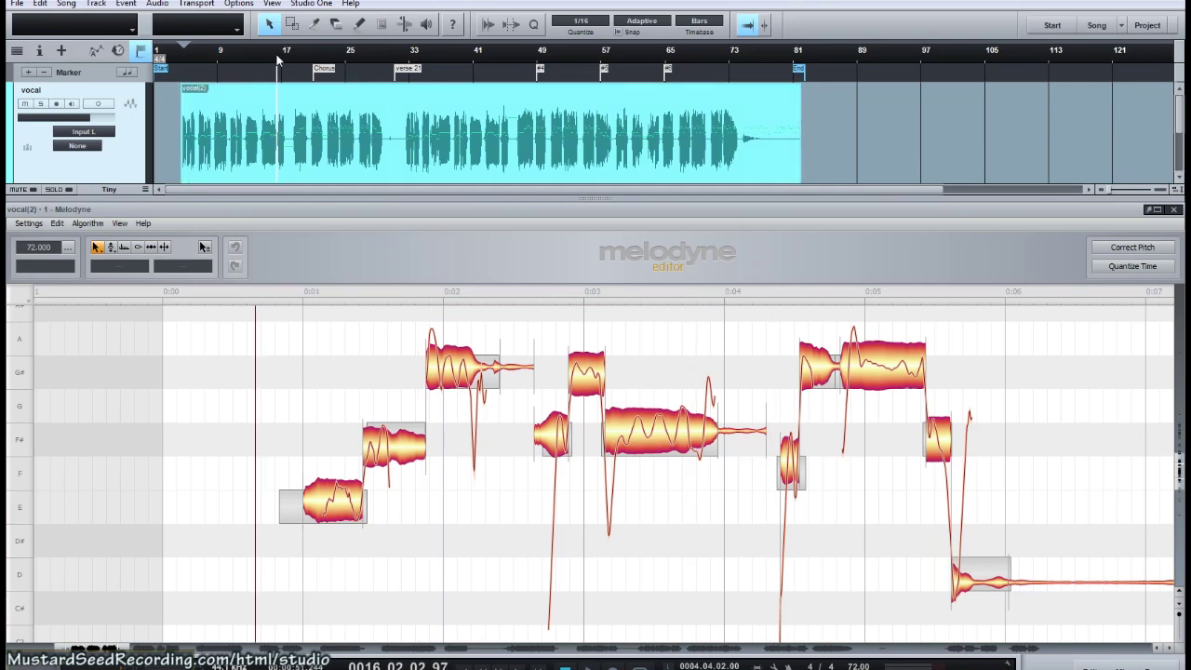
click(449, 54)
click(506, 52)
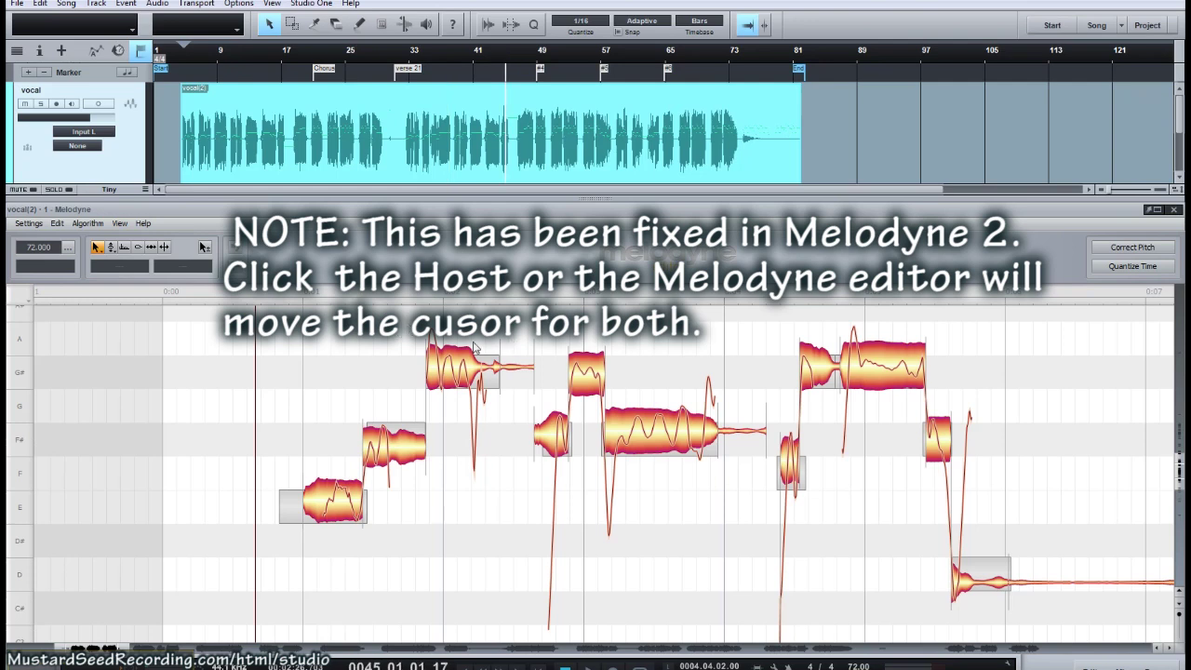
click(230, 296)
click(447, 297)
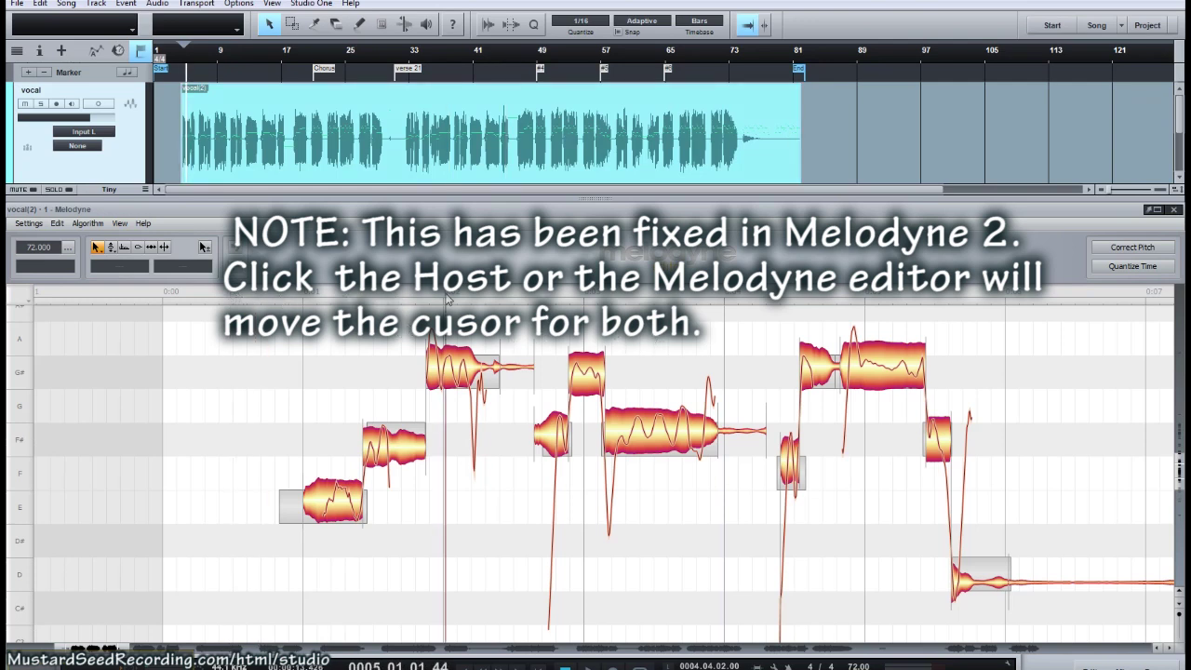
click(674, 298)
click(778, 299)
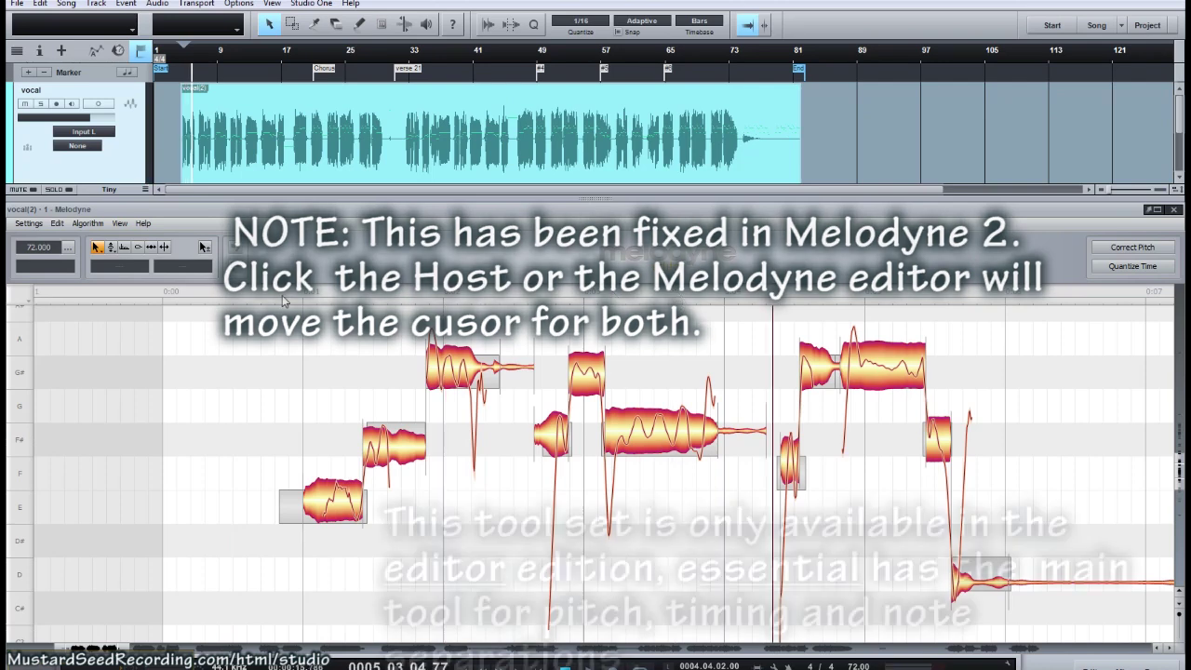
Step: Look over the editing tools available in the note area and choose the Main Tool
right_click(255, 363)
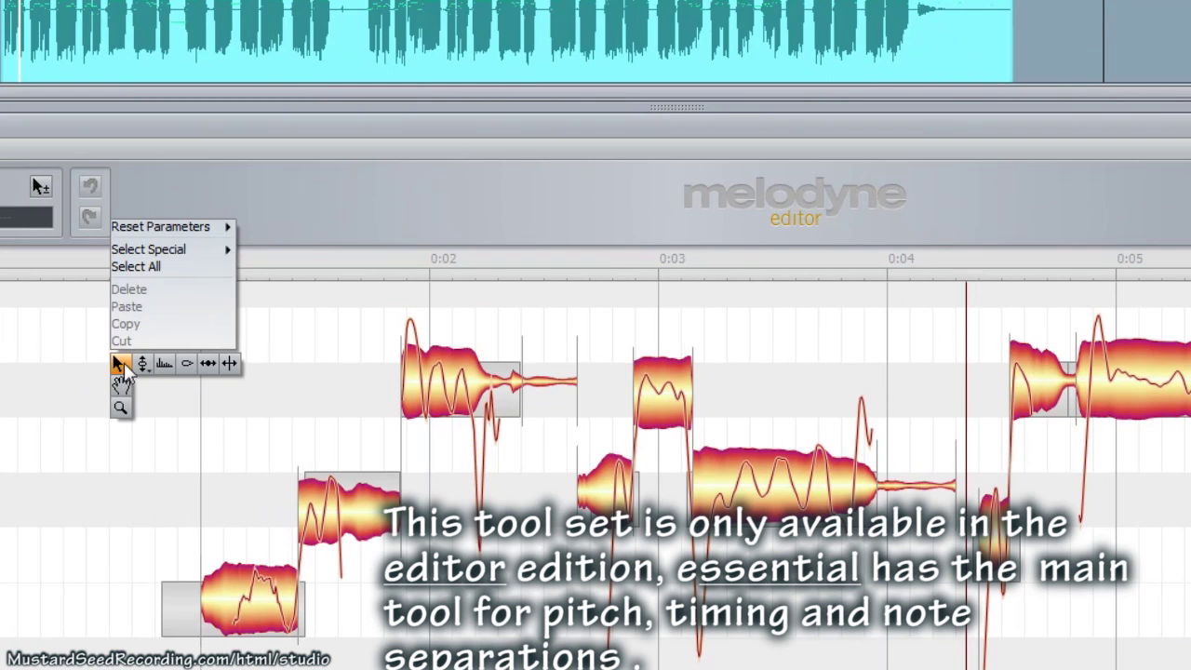
mouse_move(269, 360)
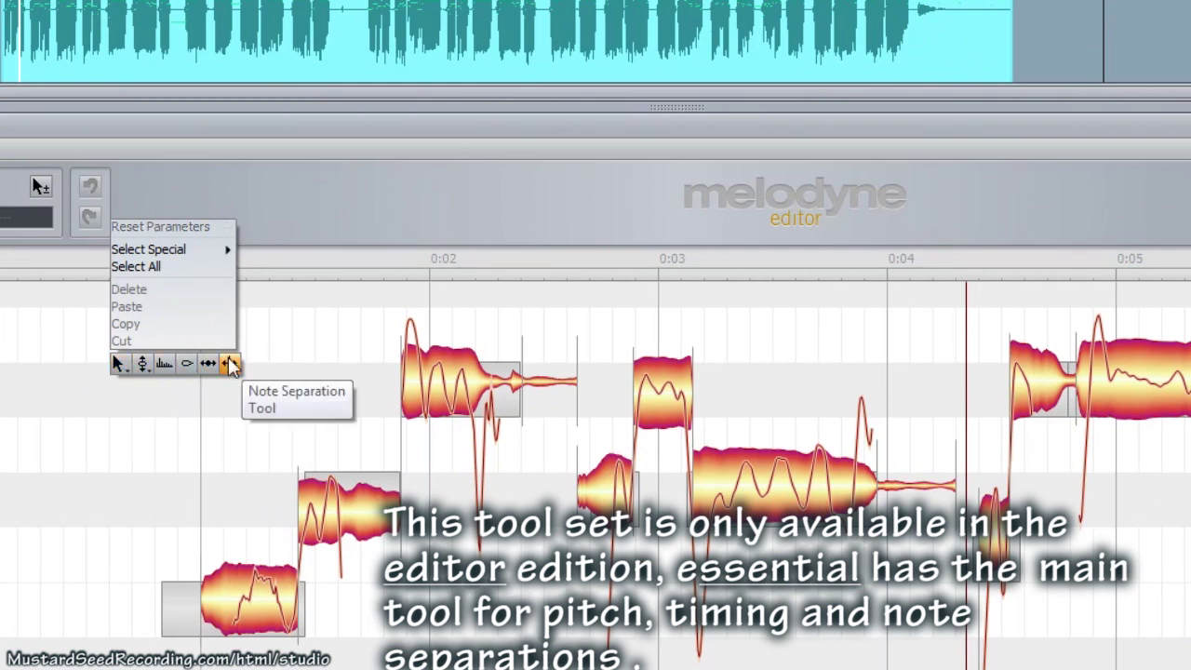
mouse_move(119, 366)
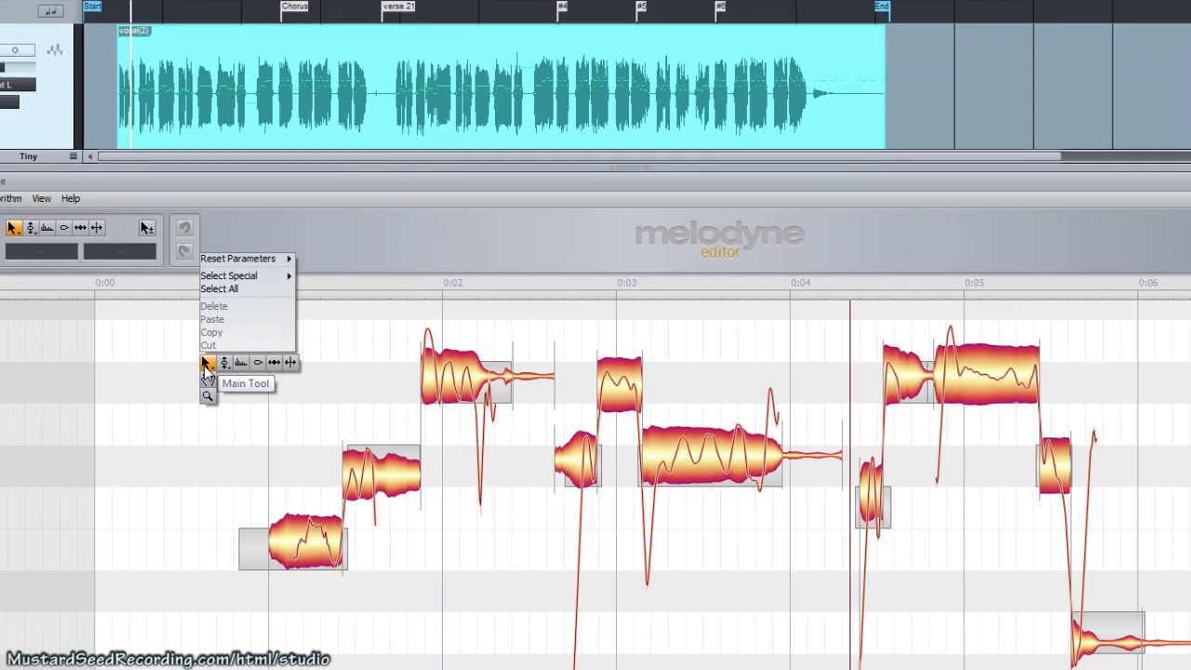
click(179, 364)
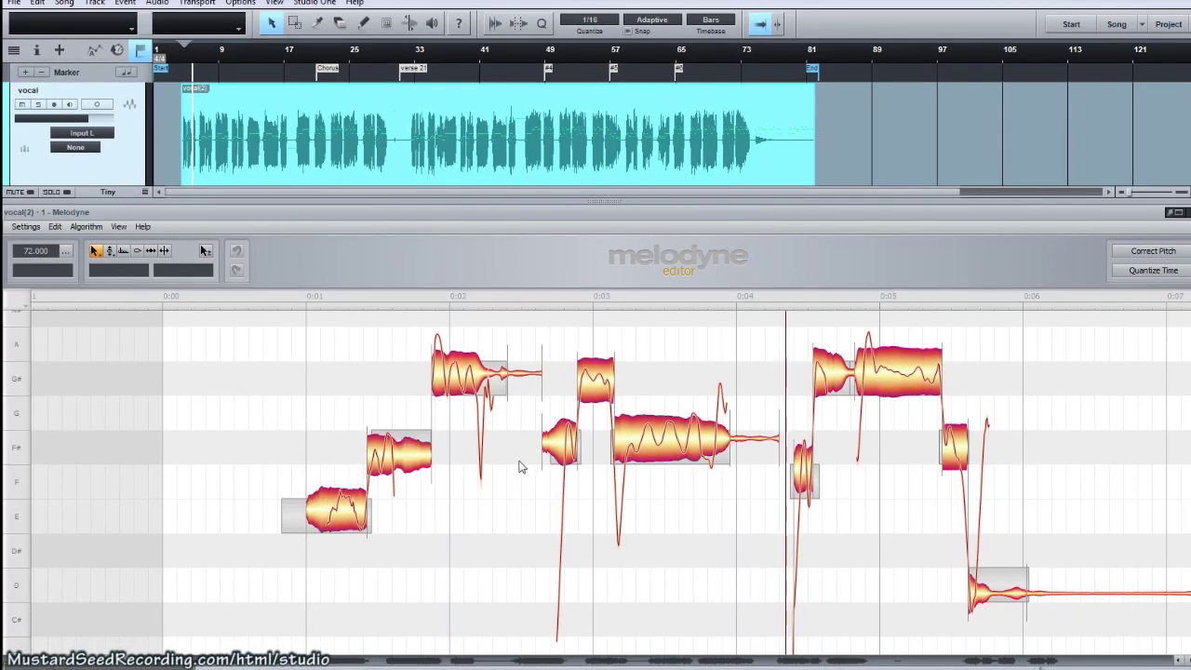
Step: Reshape the first E 3 note blob with the Main Tool, raising it to about +47 ct, adjusting both edges and splitting it in two
click(336, 518)
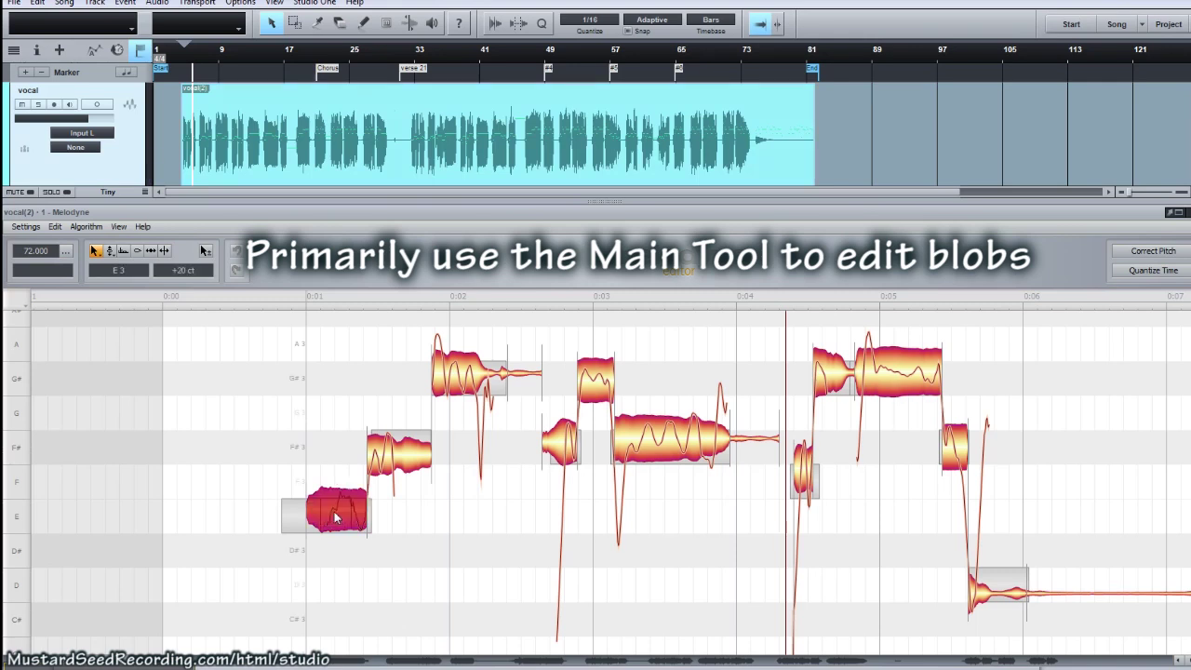
drag(341, 517, 379, 501)
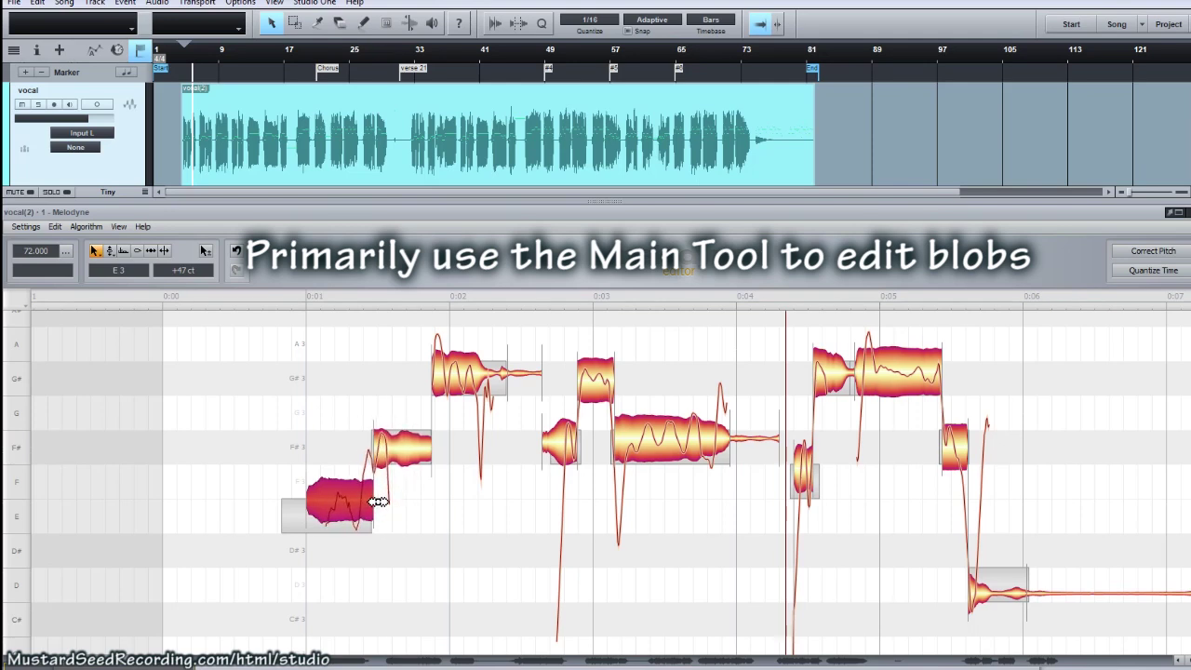
mouse_move(309, 511)
mouse_down()
mouse_move(282, 512)
mouse_move(310, 511)
mouse_up()
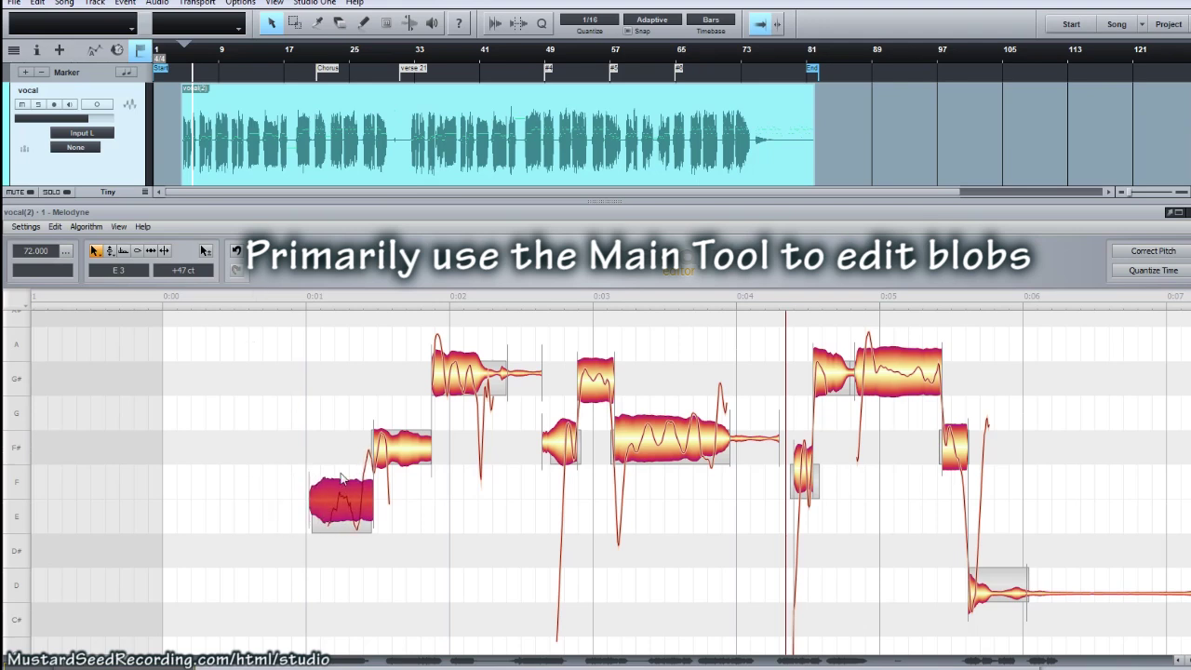
click(341, 477)
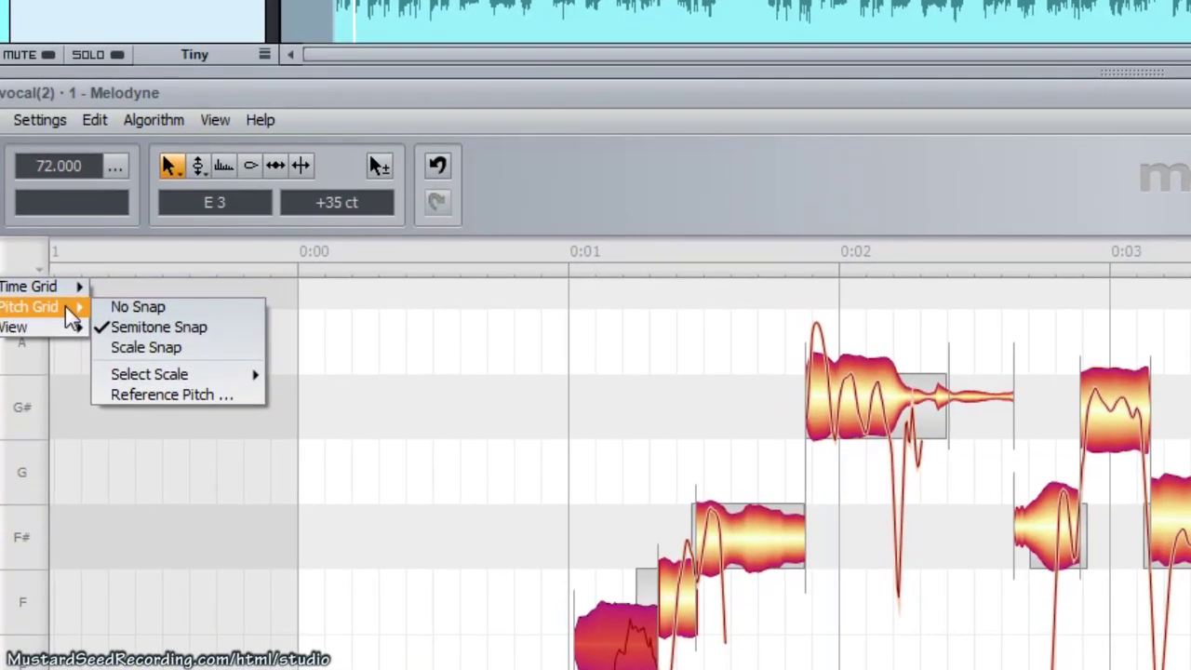
Step: Review the editor's Time Grid, Pitch Grid and View options
mouse_move(18, 284)
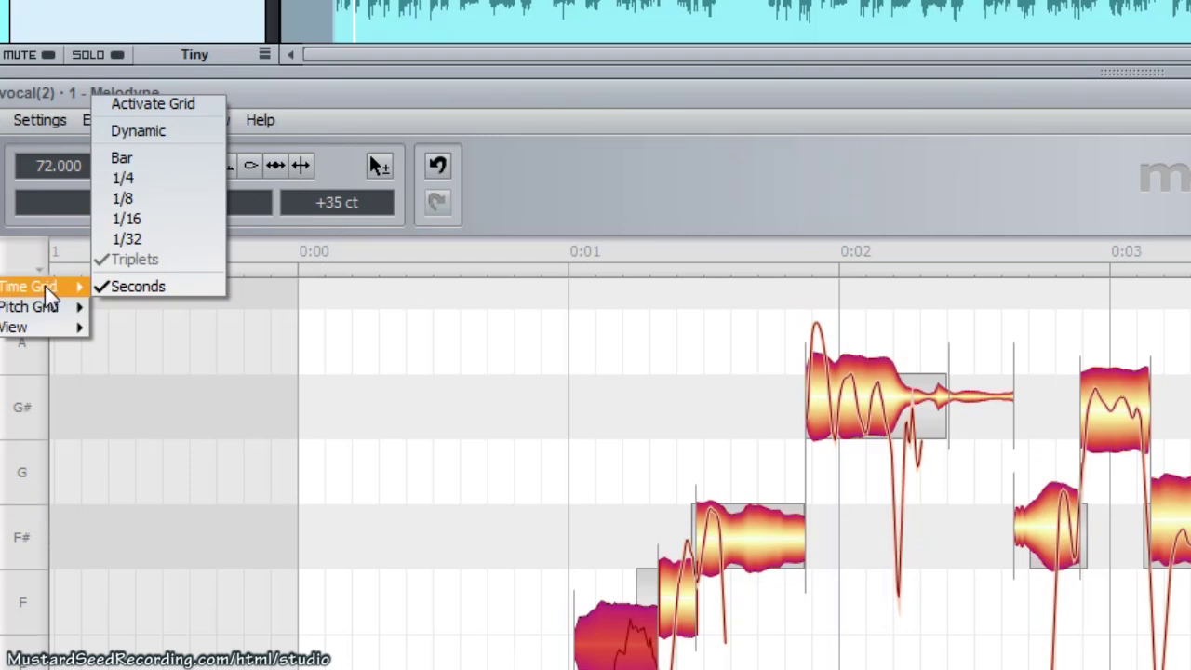
mouse_move(53, 325)
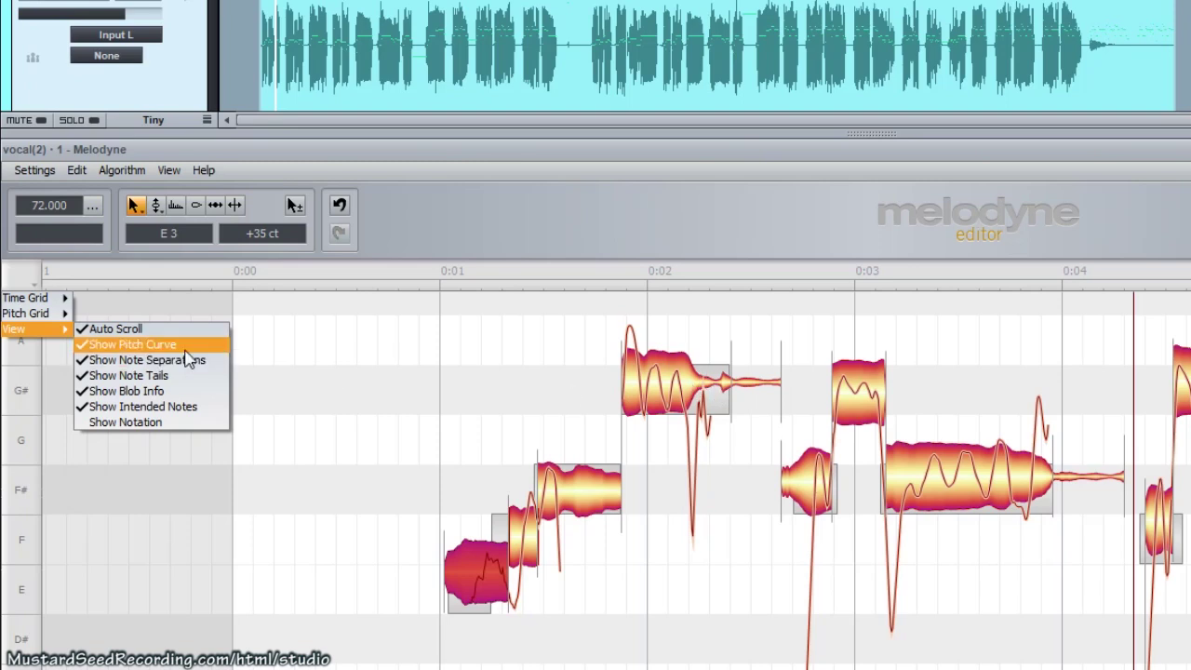
mouse_move(36, 312)
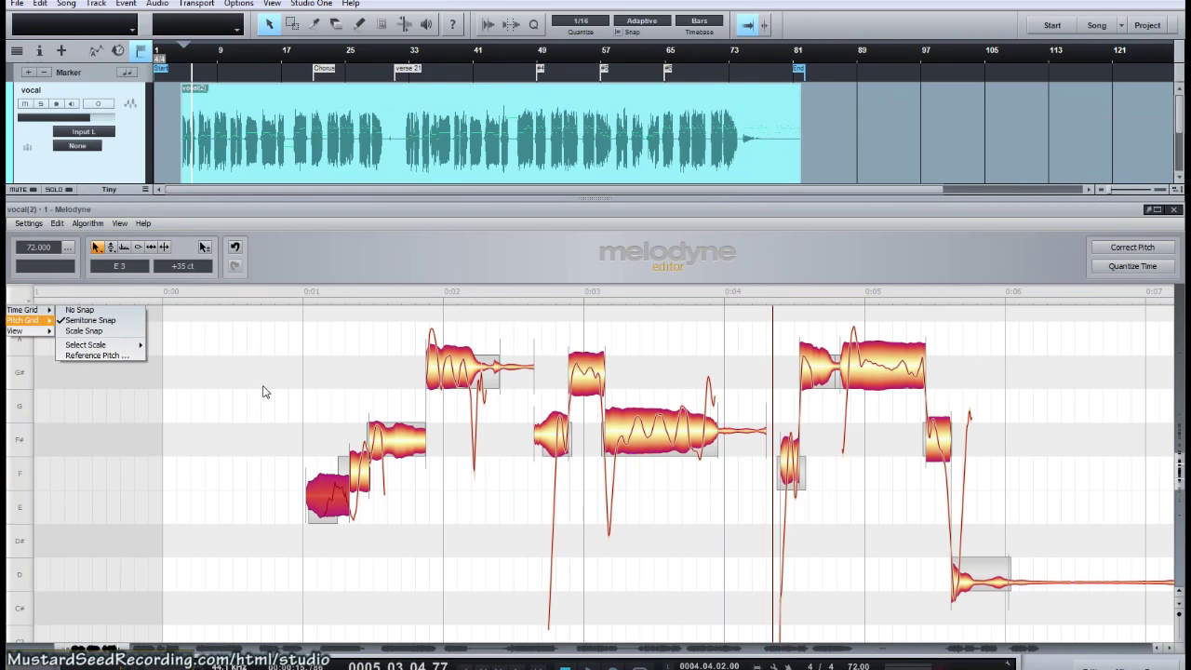
click(264, 391)
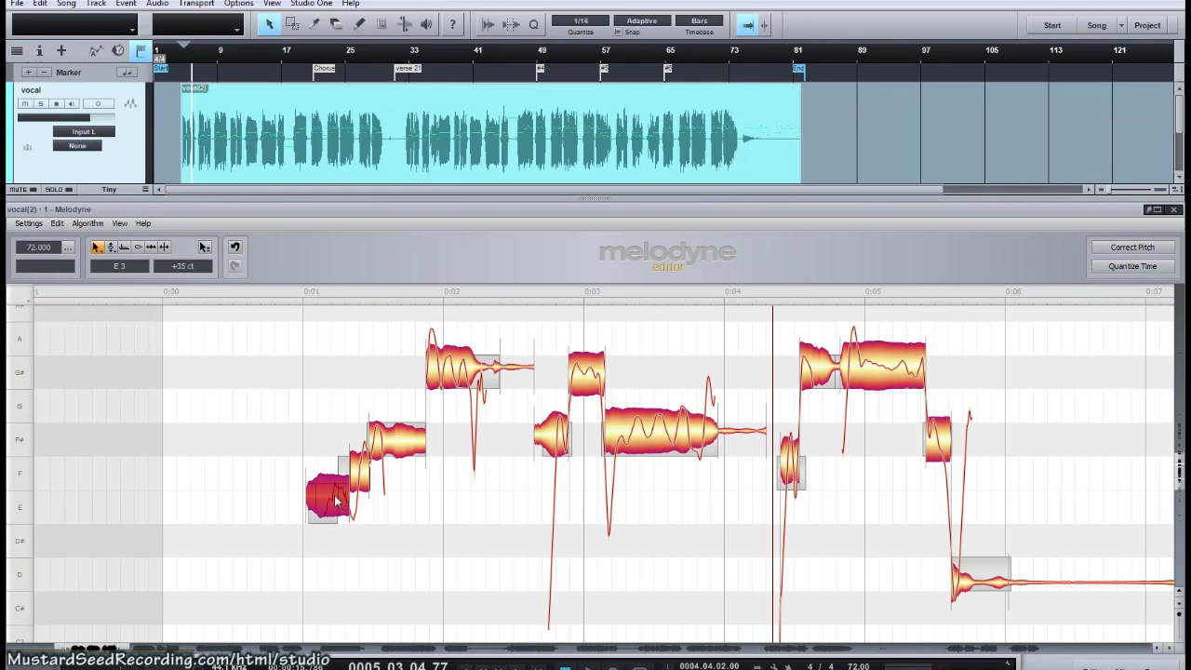
Step: Try to nudge the pitch of the first E 3 note blob slightly downward
click(328, 507)
mouse_move(329, 504)
mouse_down()
mouse_move(331, 471)
mouse_move(334, 510)
mouse_up()
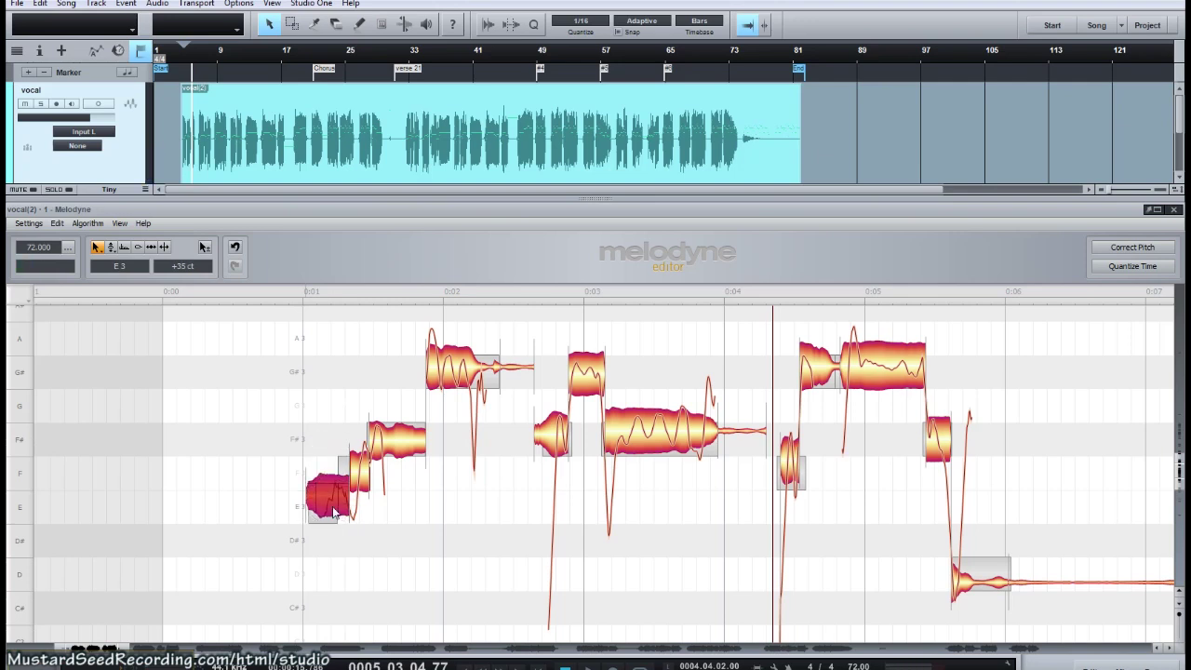
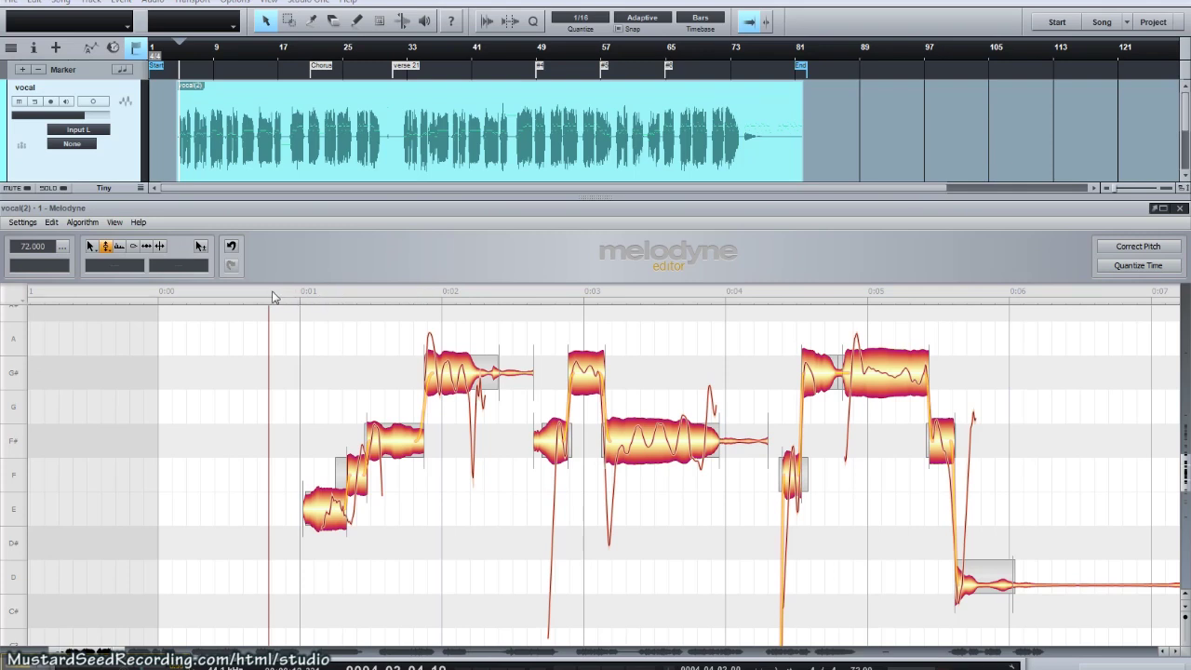
Step: Scrub through the phrase along Melodyne's time ruler and step through the note blobs forward and back, starting from the first one
drag(272, 296, 1005, 357)
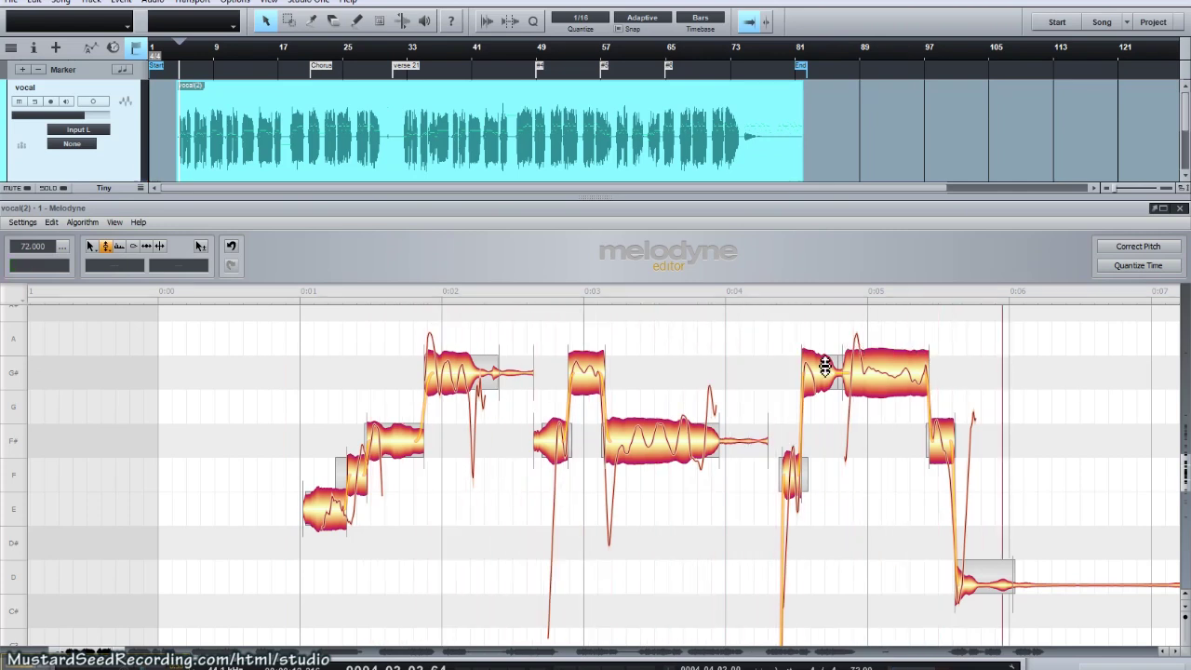
click(338, 503)
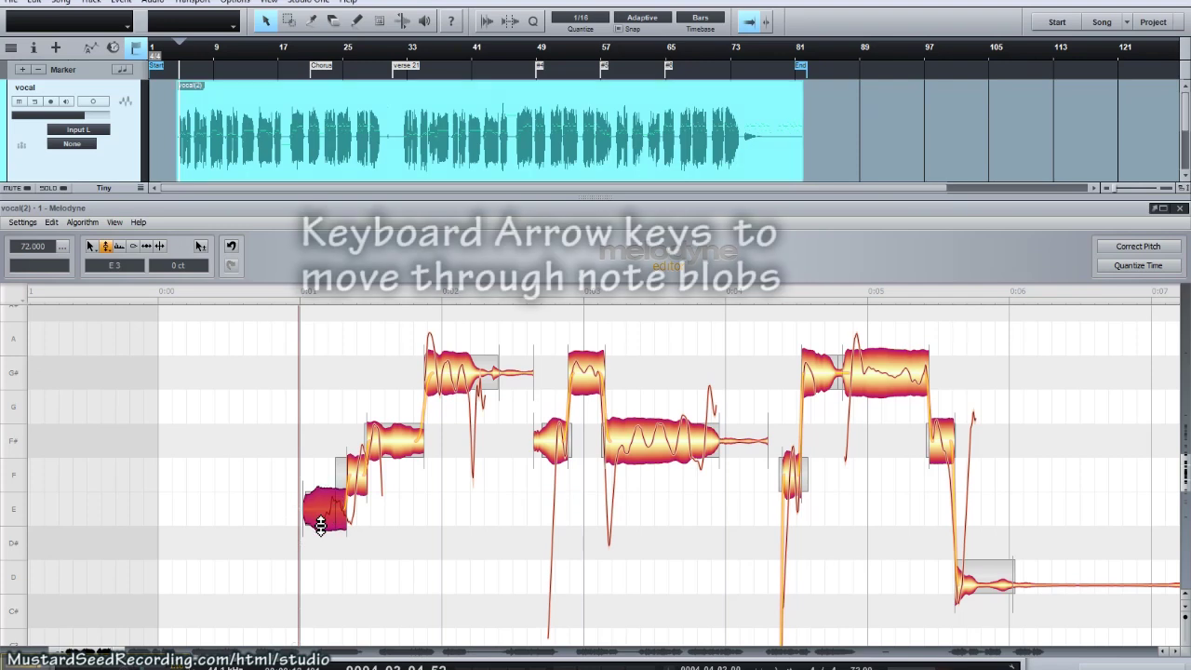
key(Right)
key(Right)
key(Right)
key(Right)
key(Right)
key(Right)
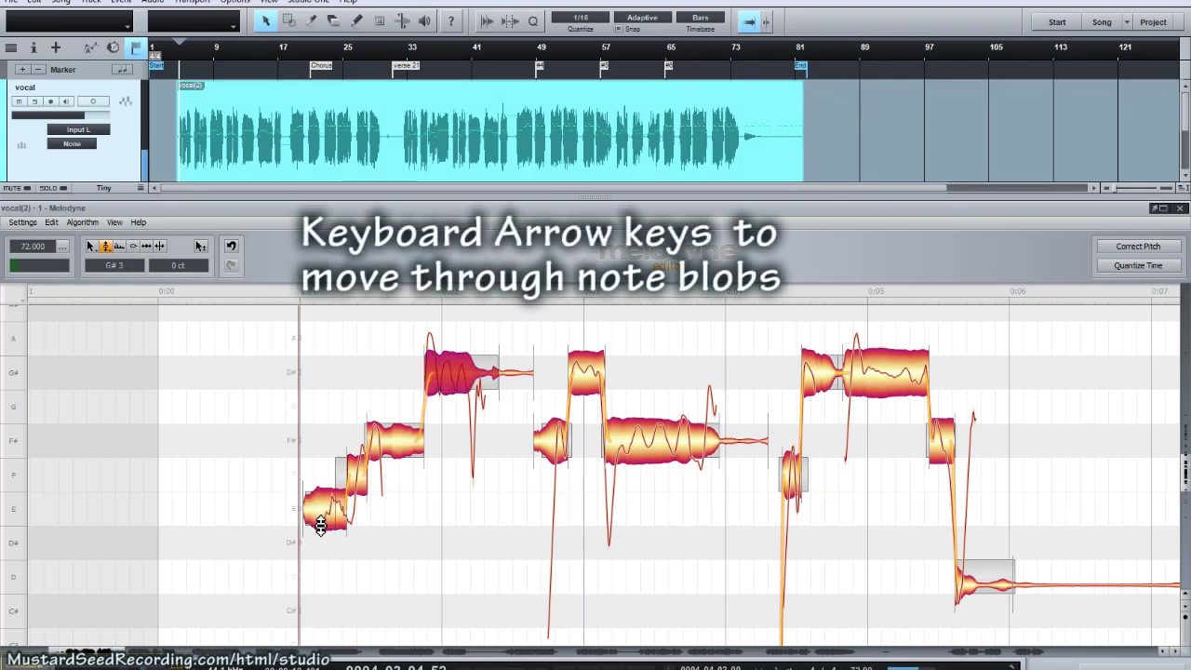
key(Right)
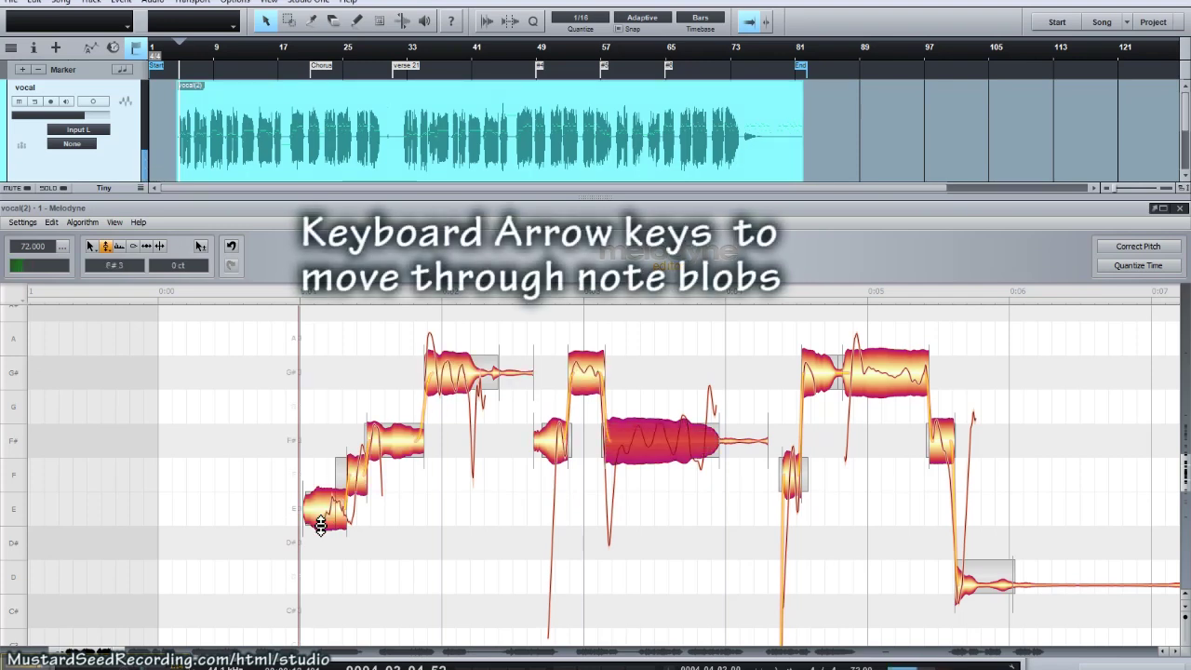
key(Left)
key(Left)
key(Left)
key(Left)
key(Left)
key(Left)
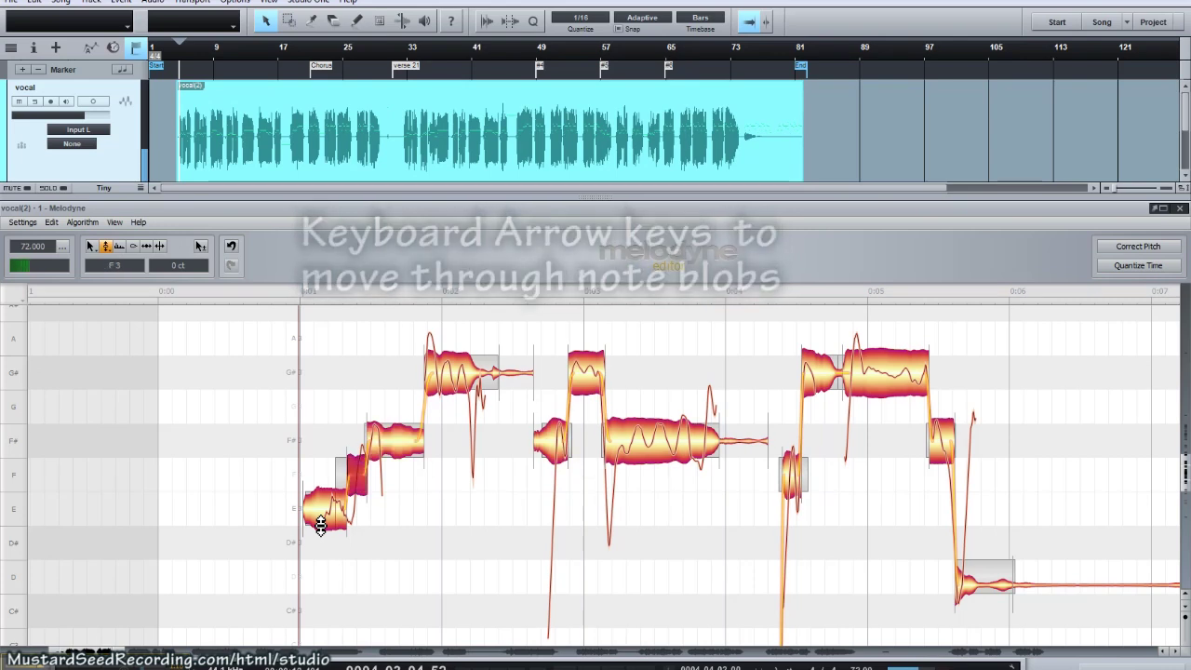
key(Left)
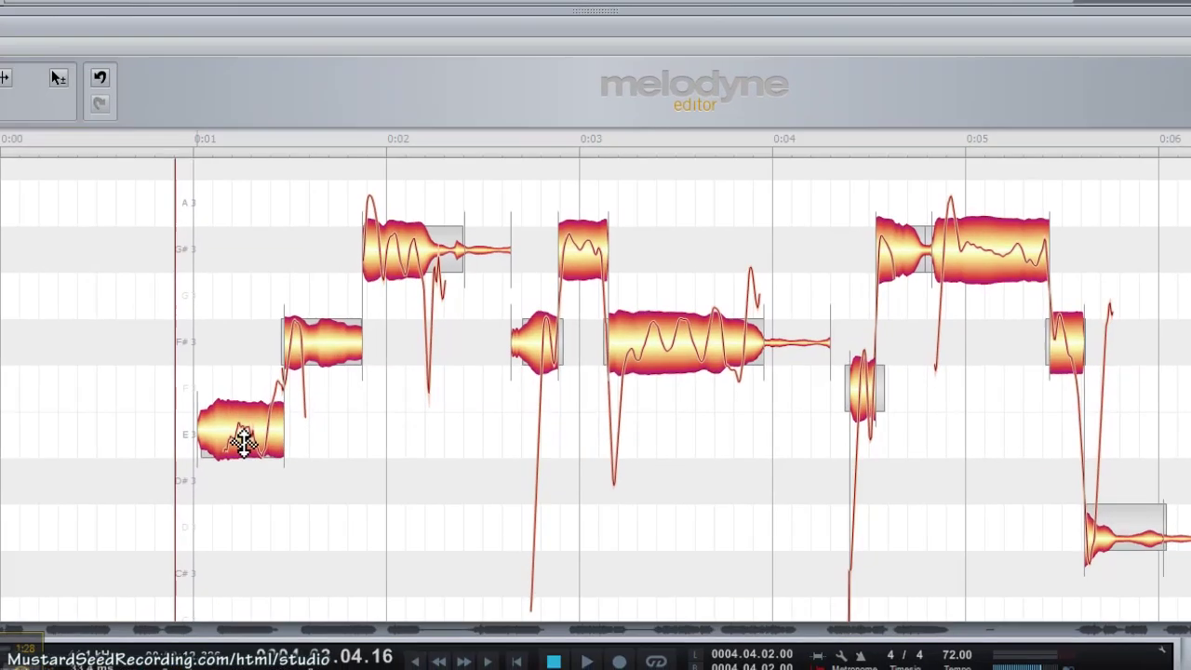
Step: Flatten the pitch curve inside the first E 3 note blob with the Pitch Modulation Tool
right_click(332, 517)
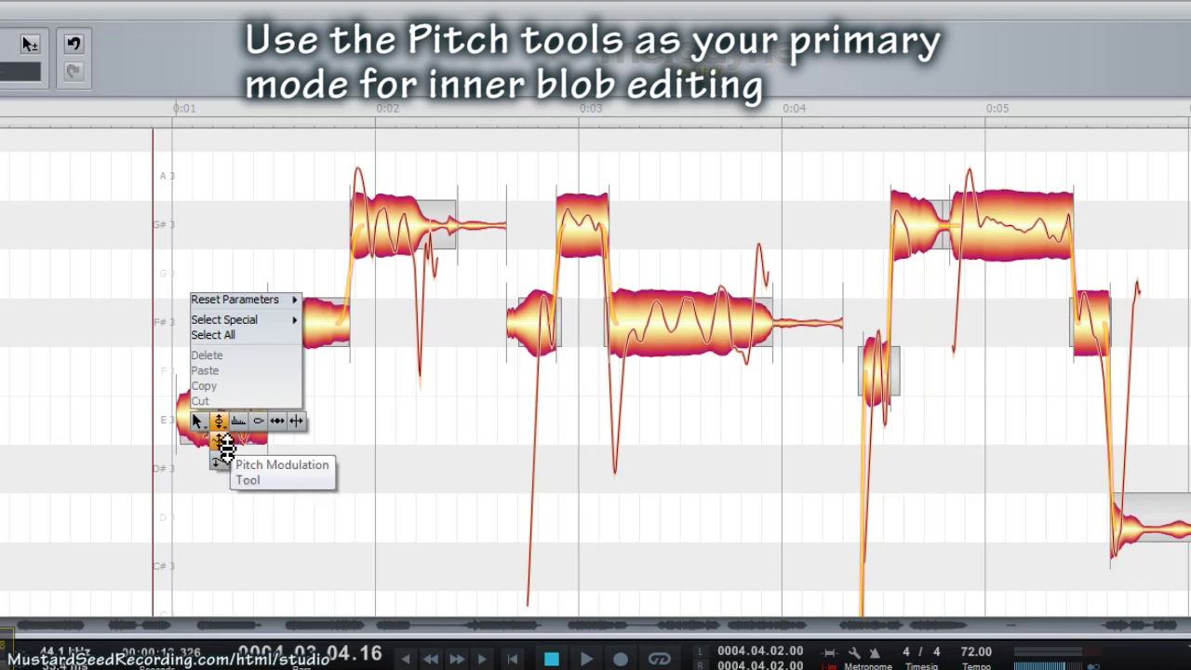
click(225, 449)
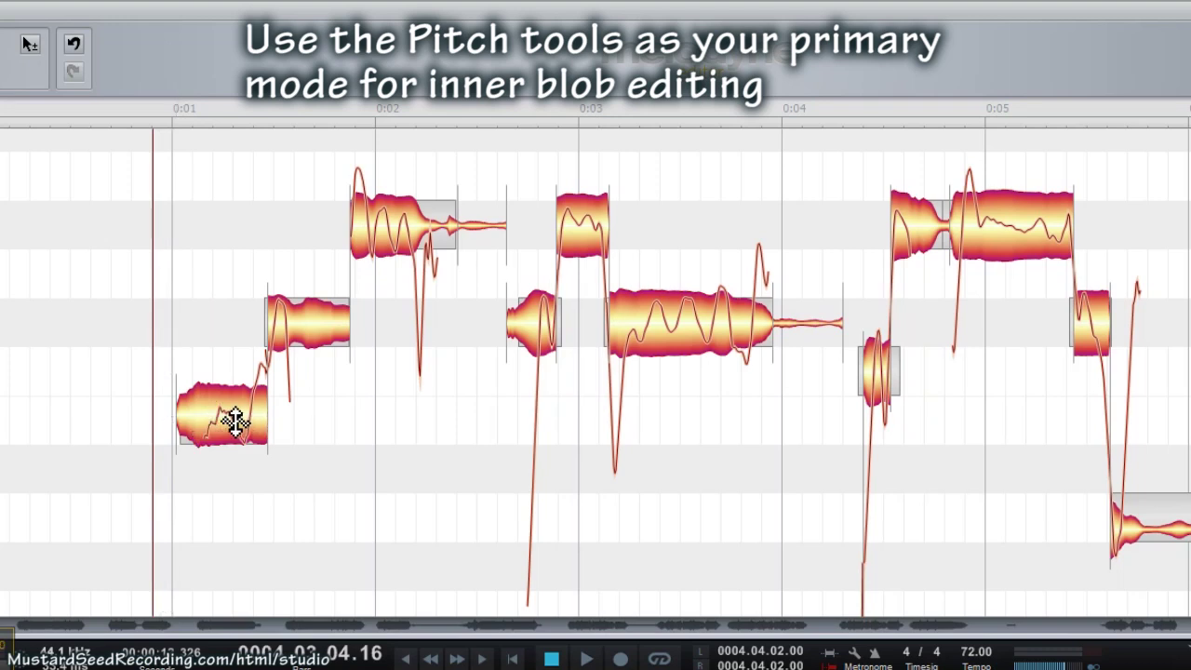
drag(234, 424, 256, 496)
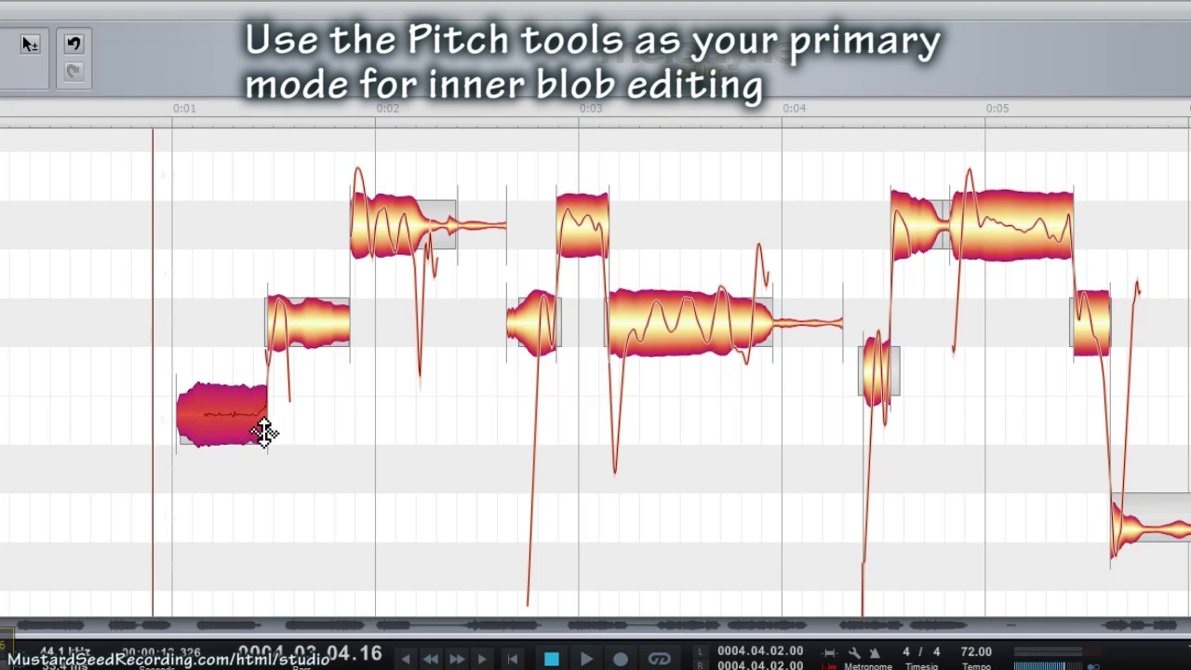
Step: Play back the phrase with the flattened first E 3 note blob and select the Pitch Drift Tool
drag(264, 431, 258, 433)
key(space)
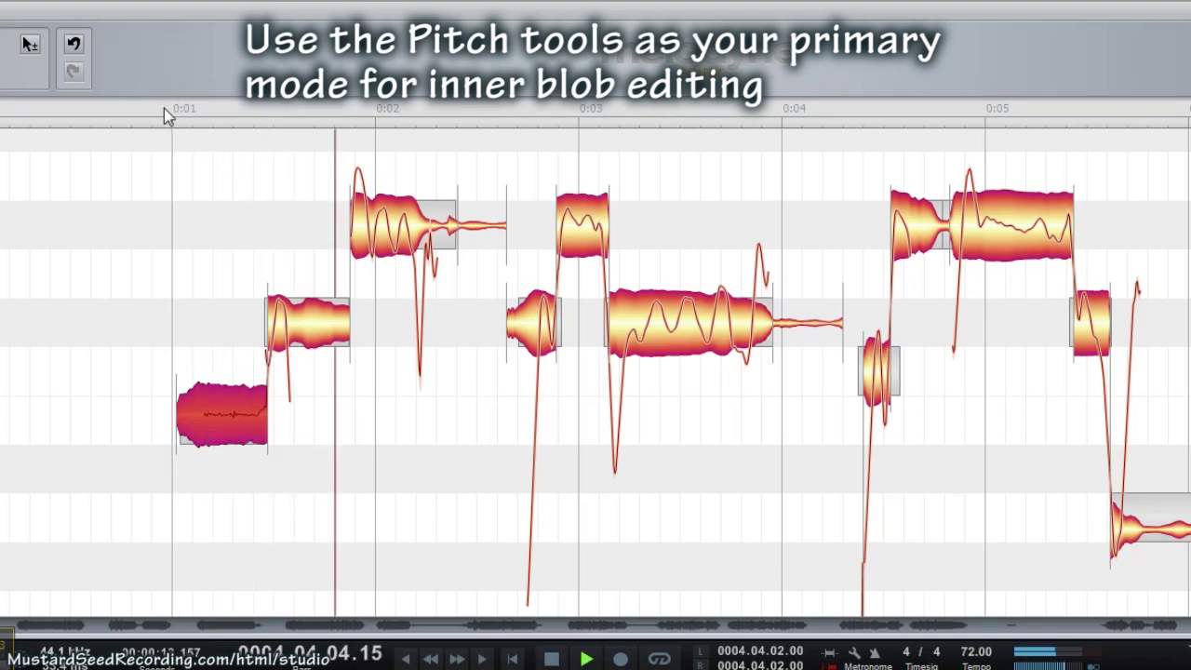
right_click(238, 430)
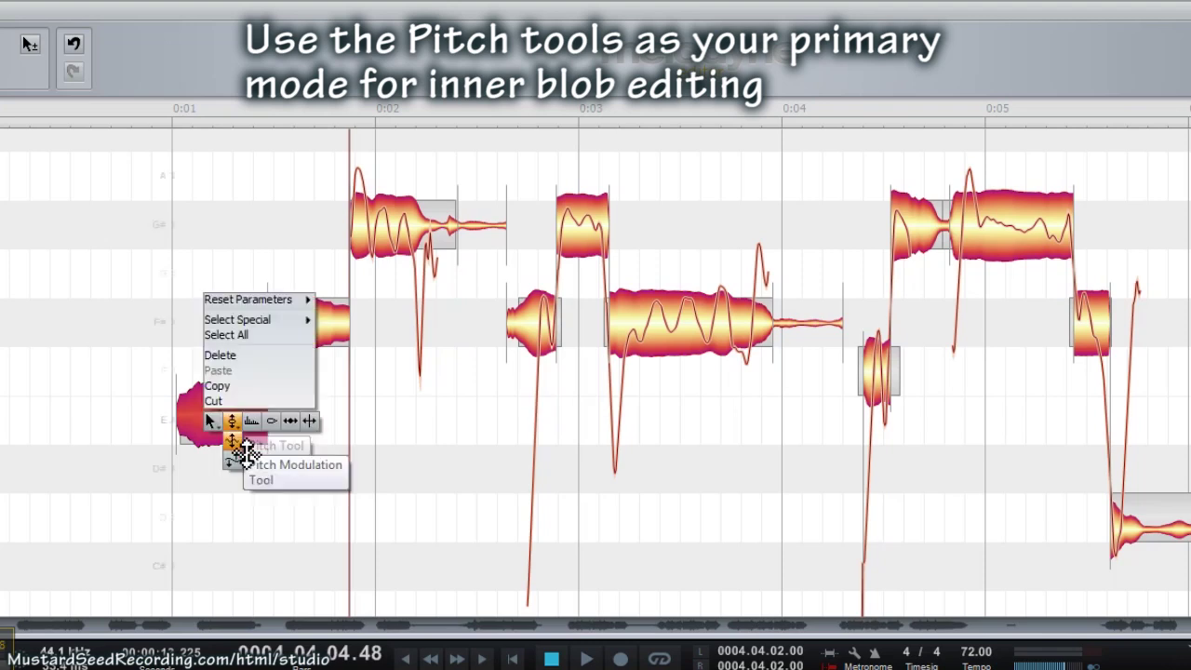
click(243, 468)
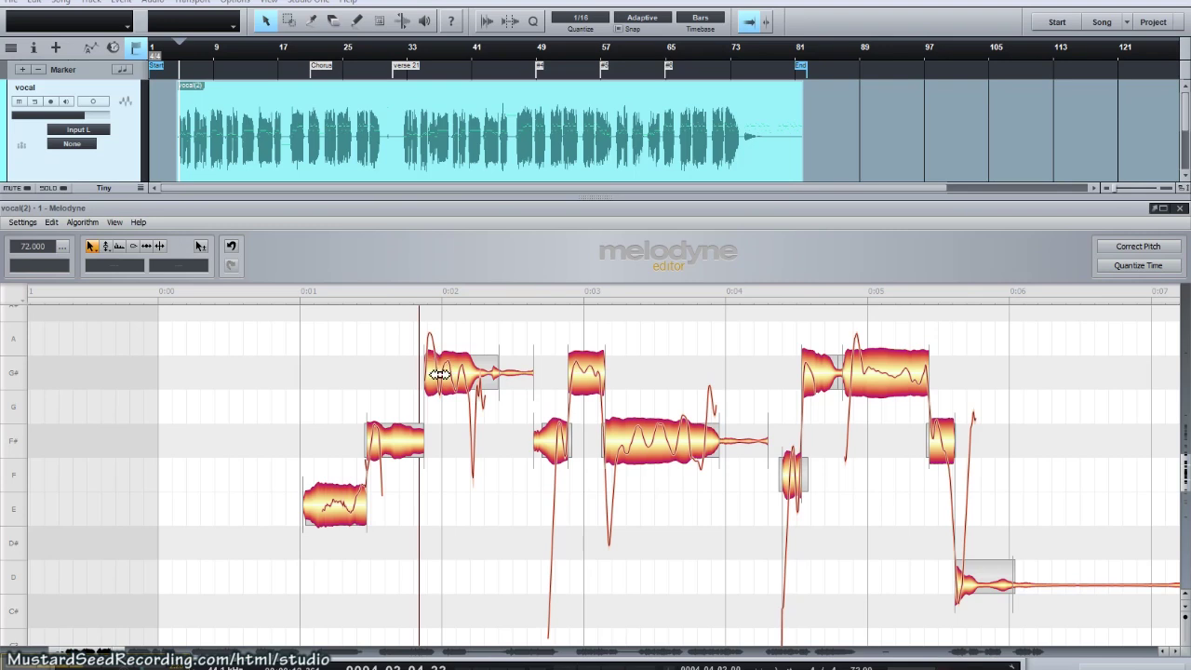
Step: Reduce the pitch modulation of the G# 3 note blob near 0:02 to 45 % with the Pitch Modulation Tool
click(413, 292)
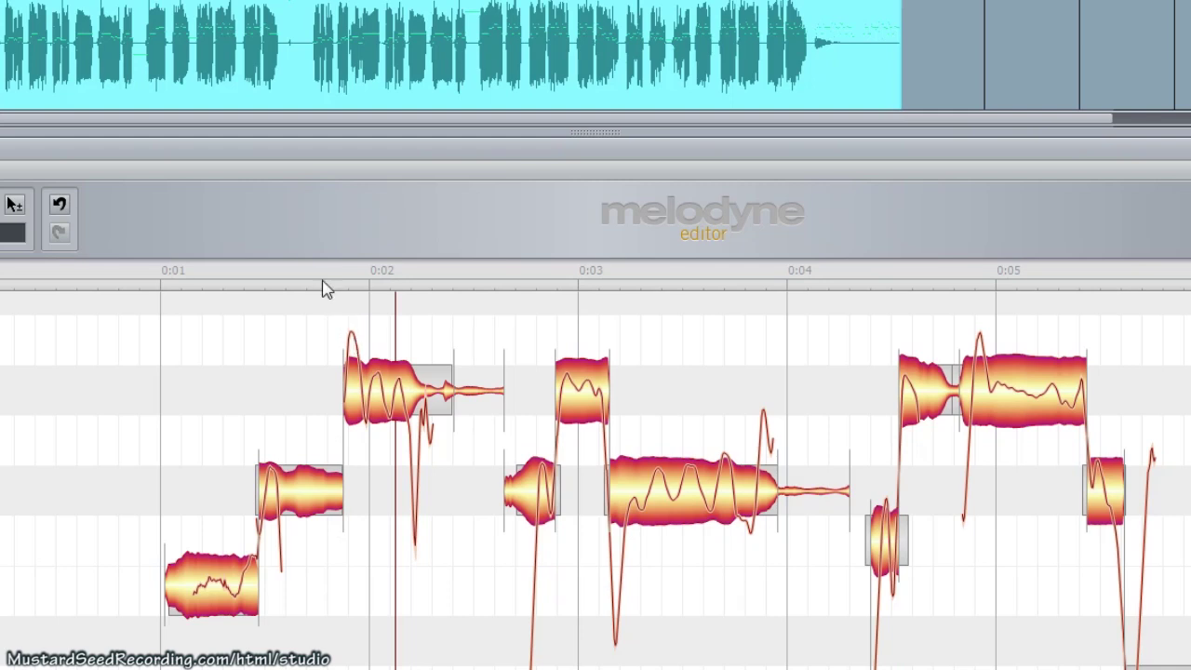
drag(326, 272, 384, 284)
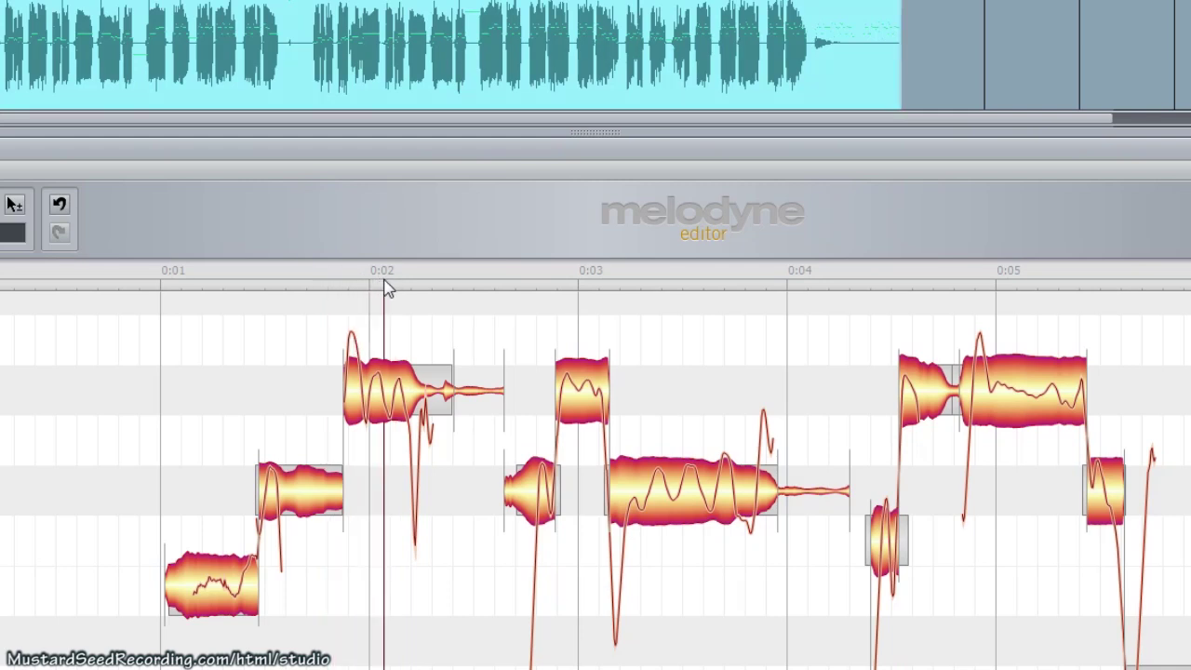
click(375, 397)
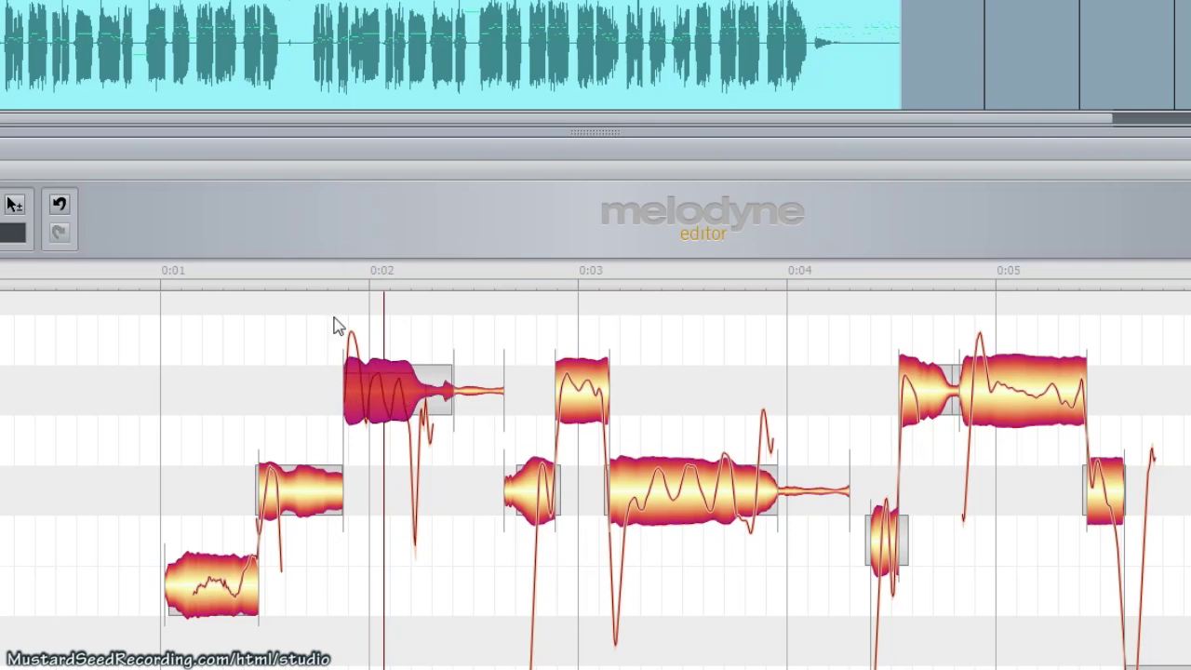
right_click(382, 398)
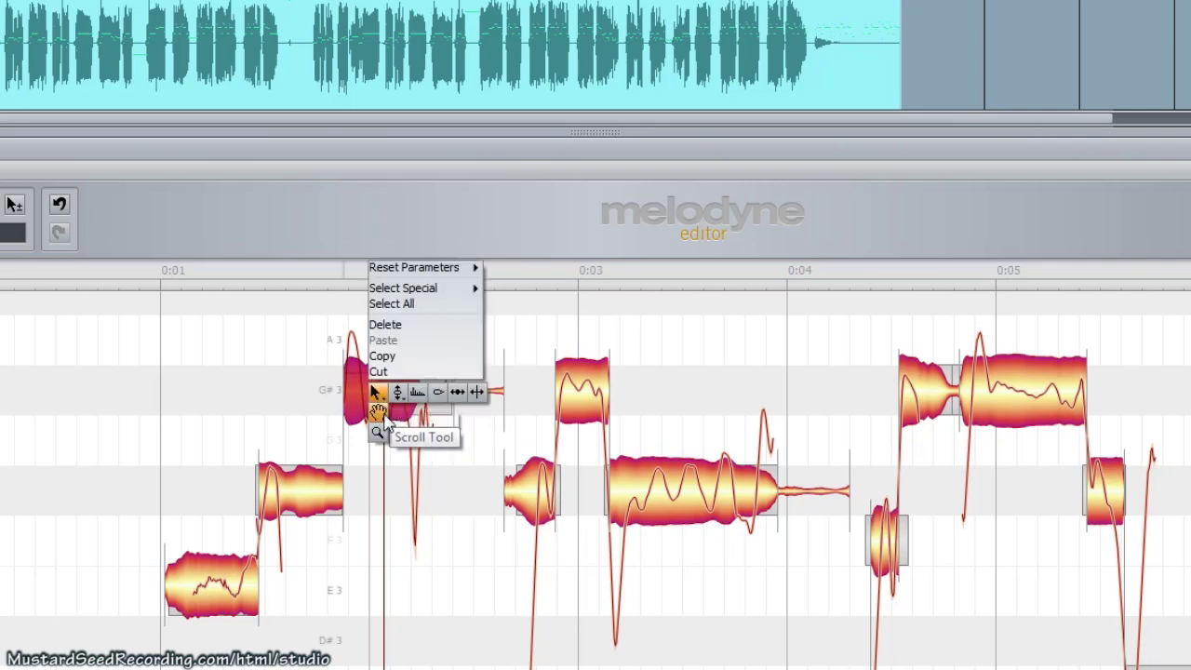
click(397, 414)
drag(380, 399, 397, 455)
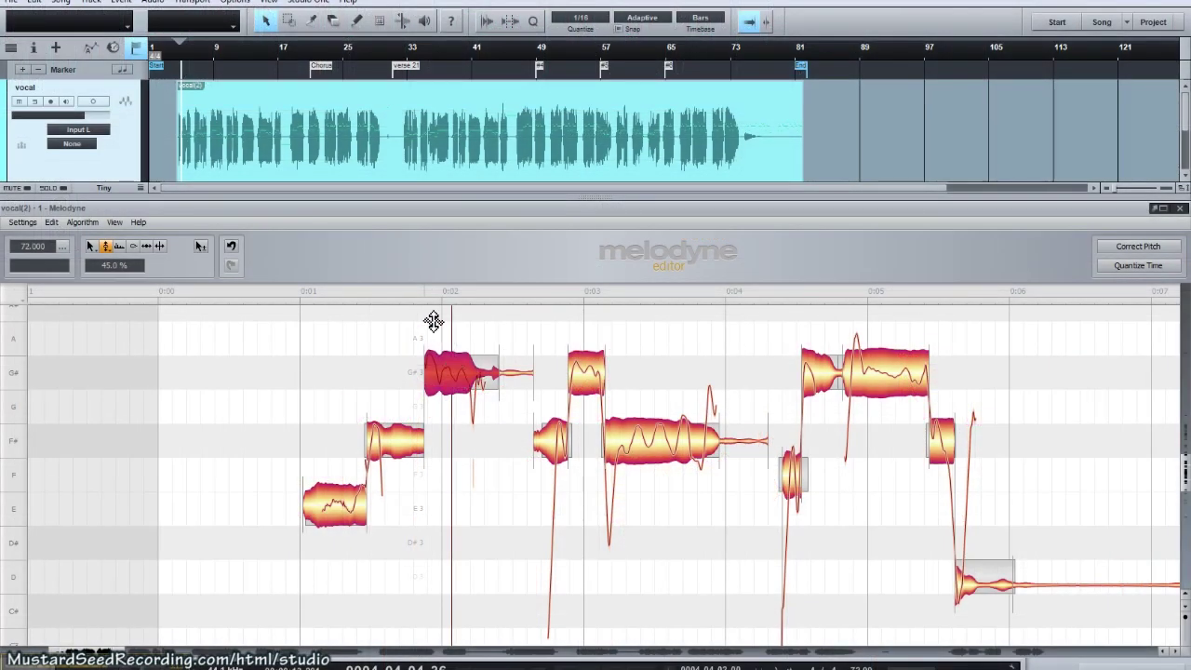
Step: Play back the phrase from just before the edited G# 3 note blob near 0:02
click(405, 297)
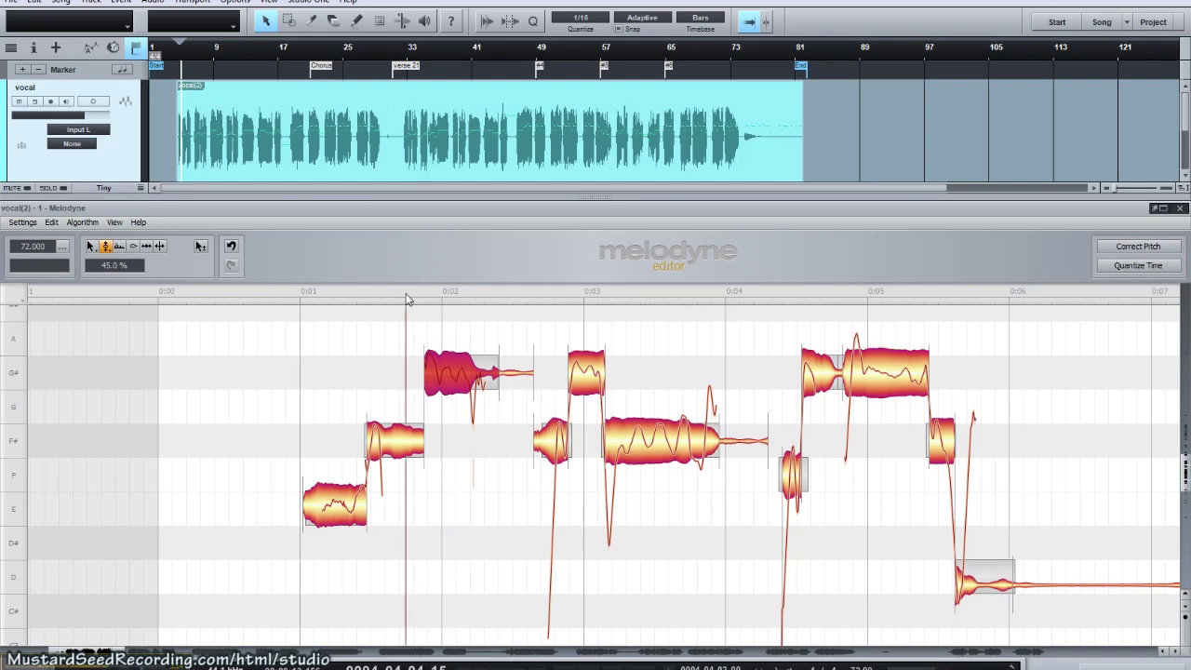
click(406, 298)
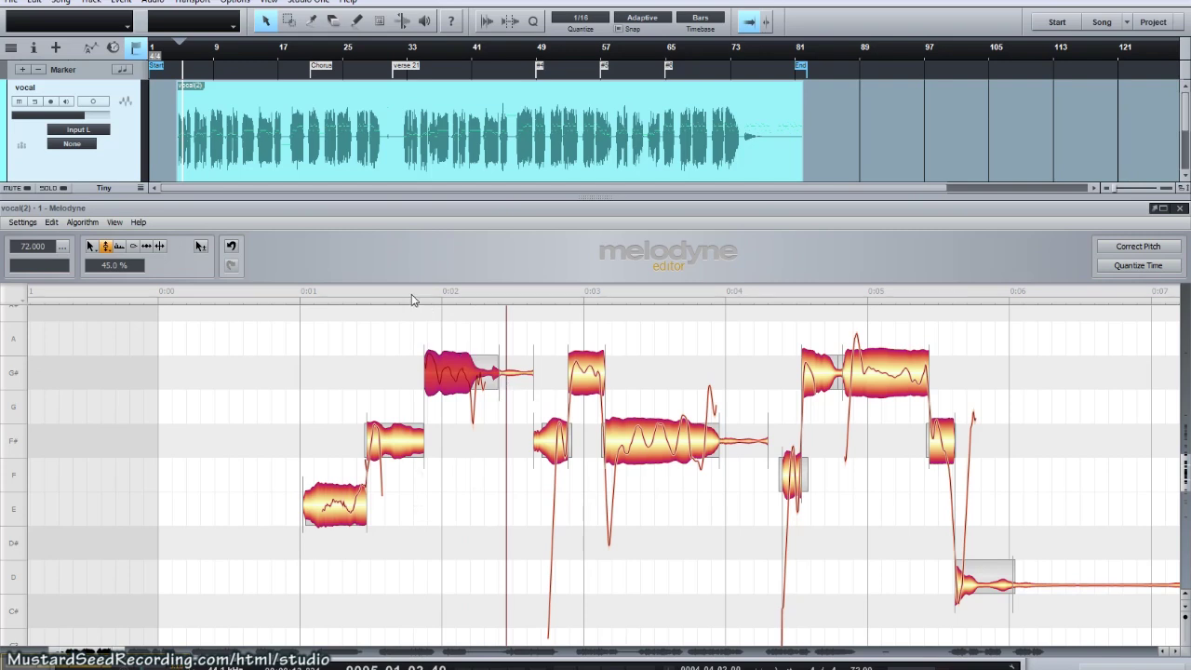
key(space)
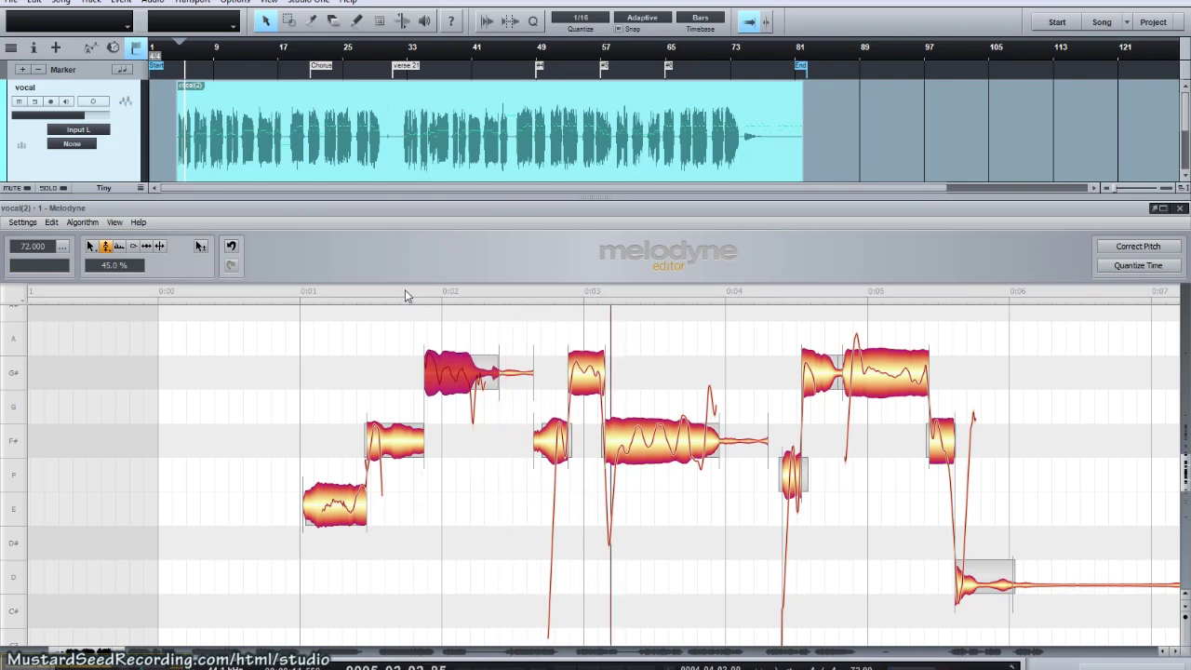
click(405, 294)
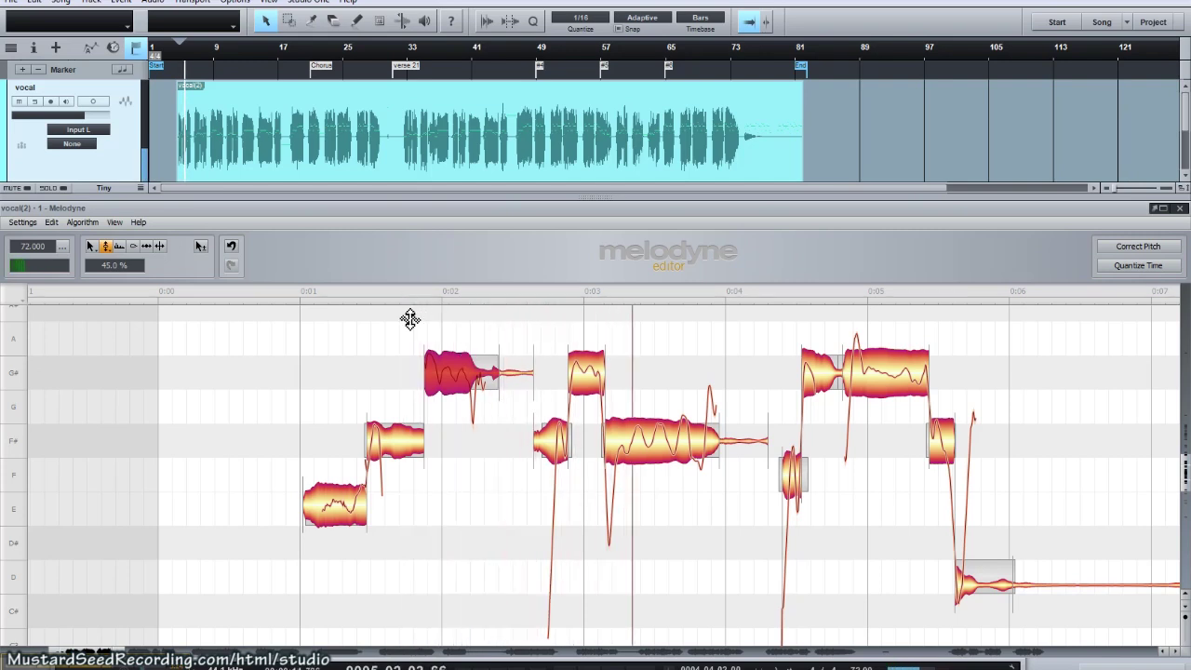
Step: Set the pitch drift of the long F# 3 note blob after 0:03 to -57 % and play it back
click(624, 462)
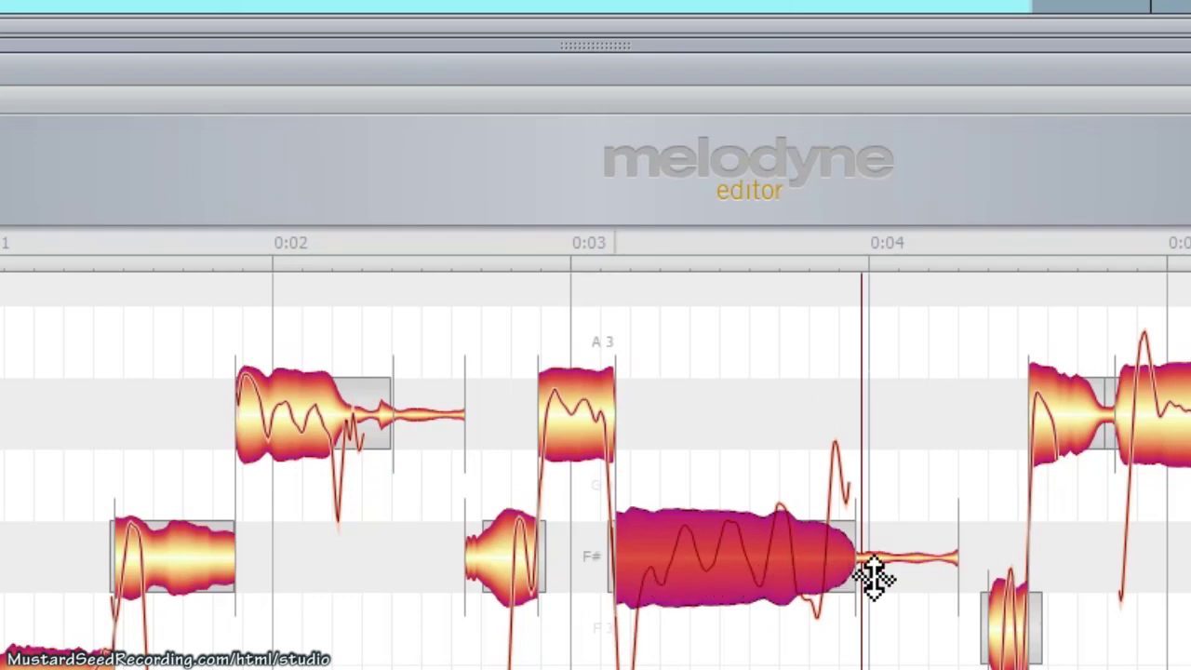
right_click(705, 585)
click(704, 638)
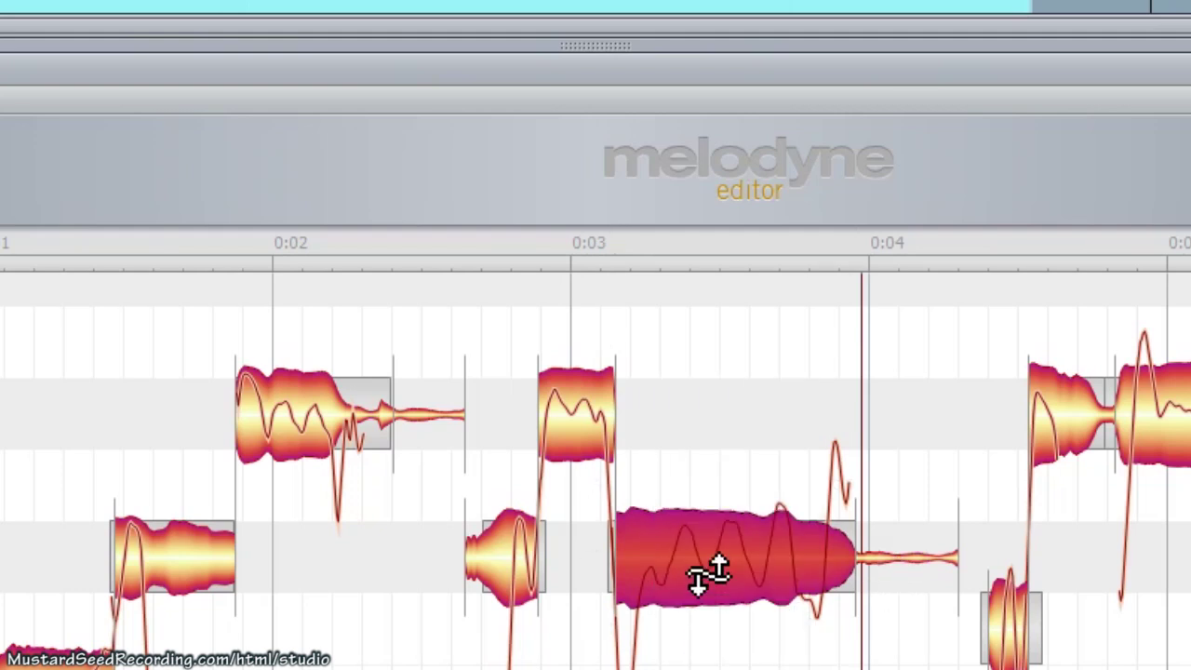
drag(735, 559, 735, 545)
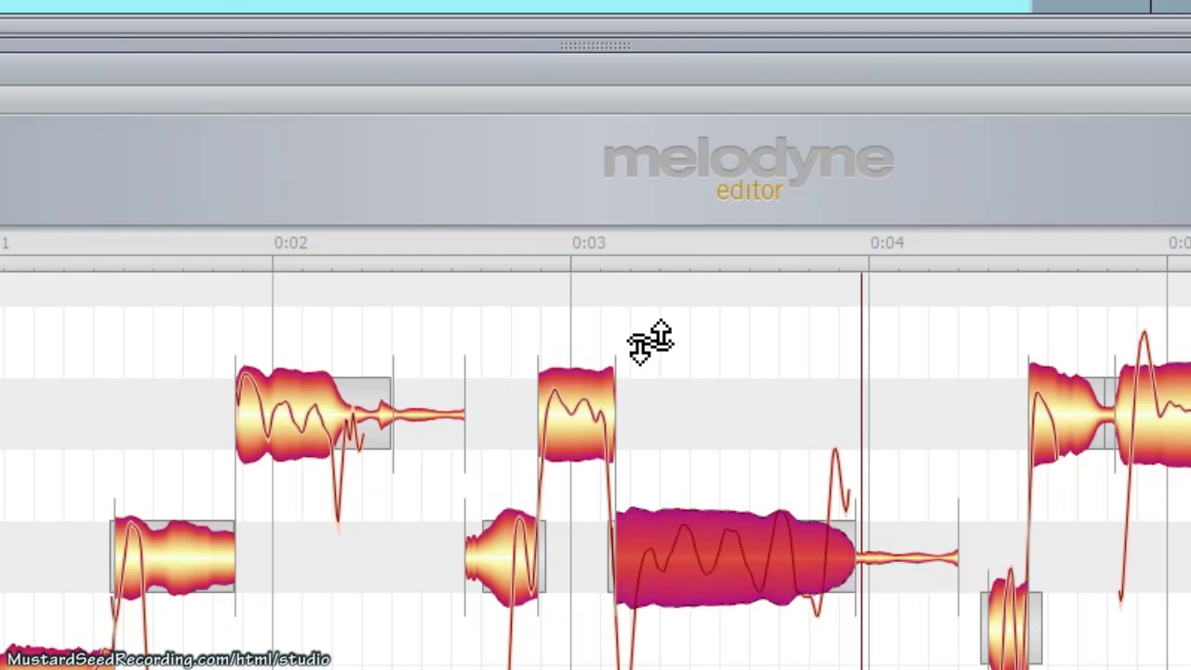
click(584, 248)
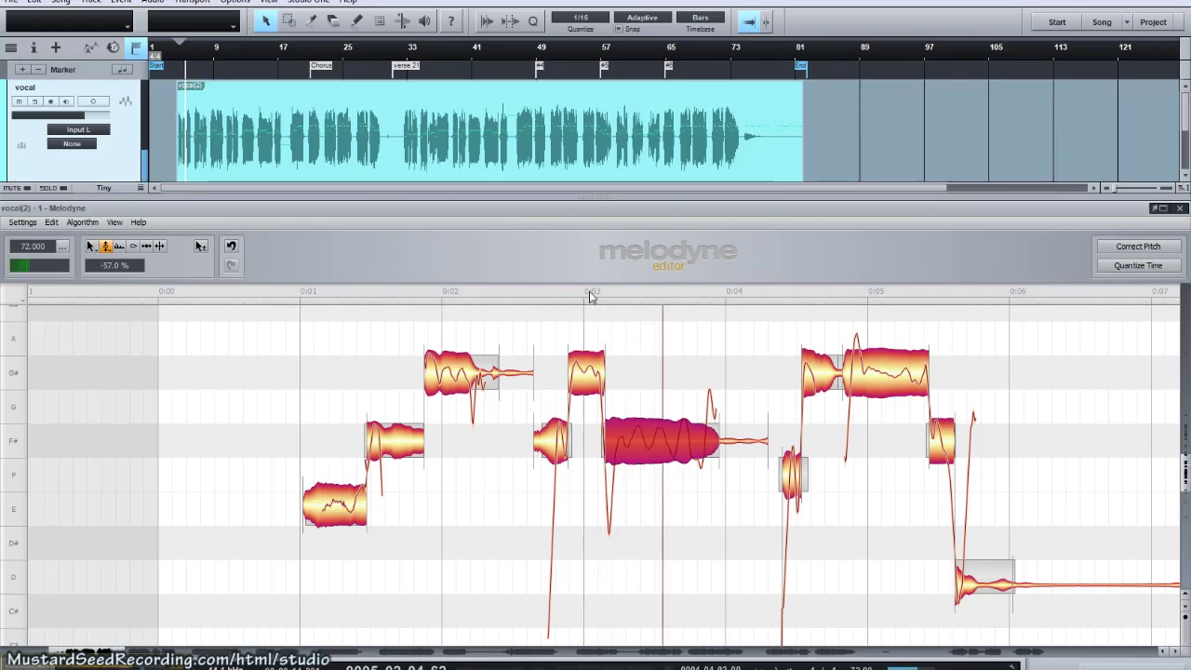
click(593, 291)
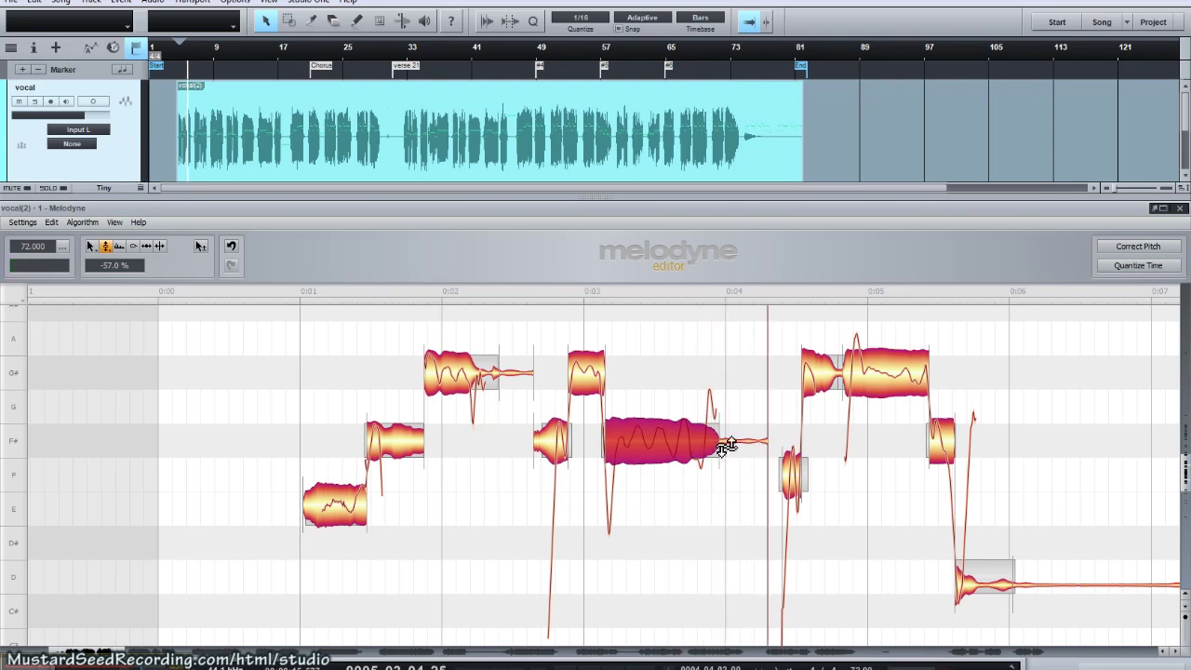
Step: Set the pitch modulation of the long F# 3 note blob after 0:03 to 82 % and listen to the phrase
right_click(679, 445)
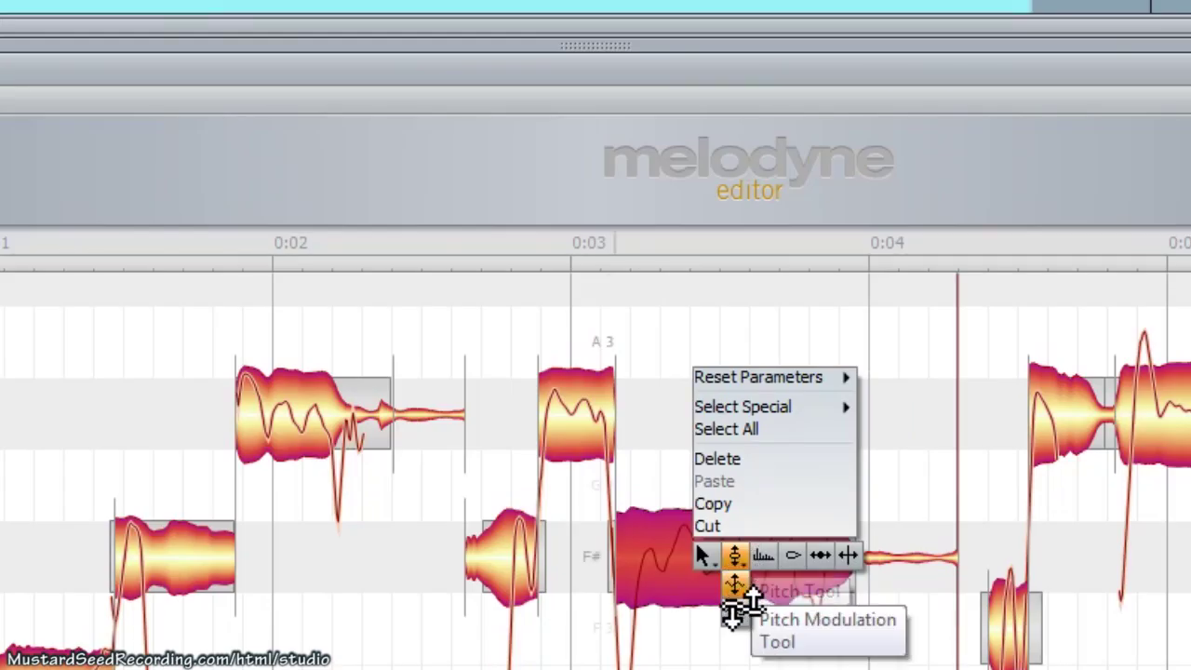
click(664, 460)
drag(741, 565, 745, 600)
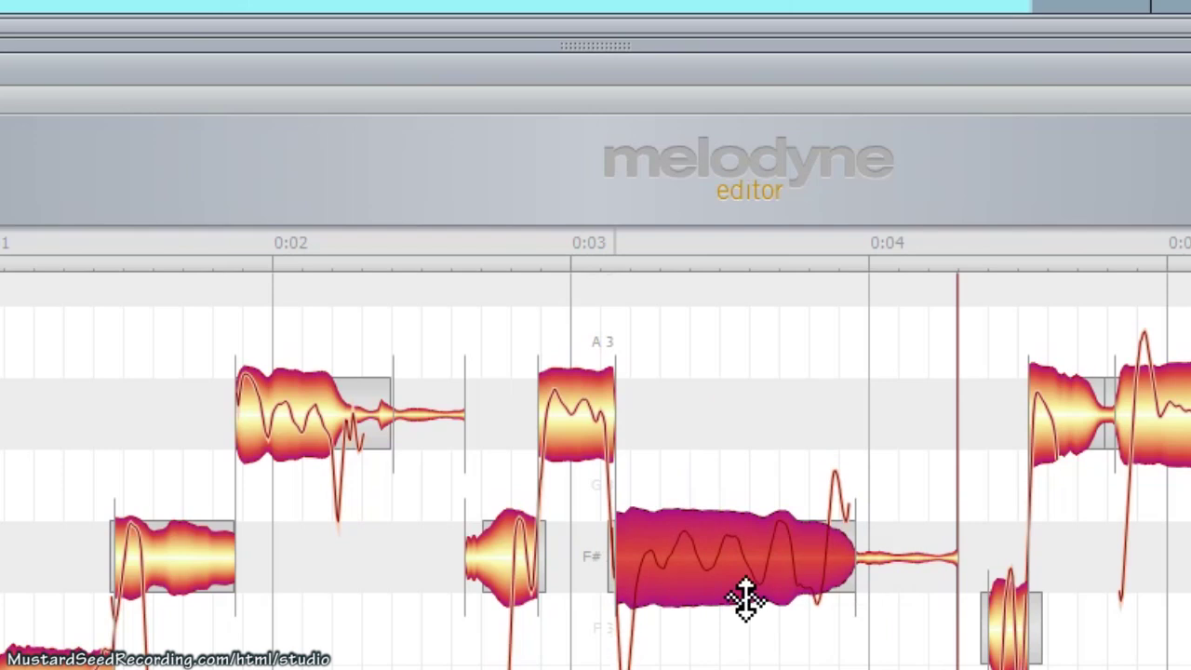
click(558, 249)
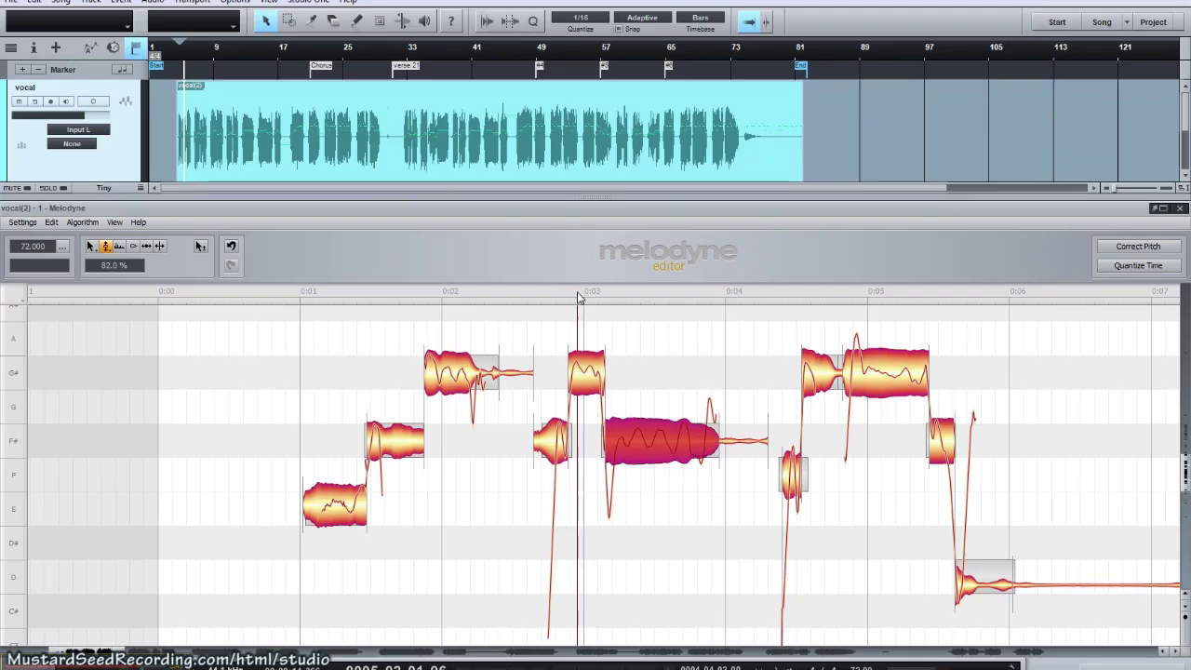
key(space)
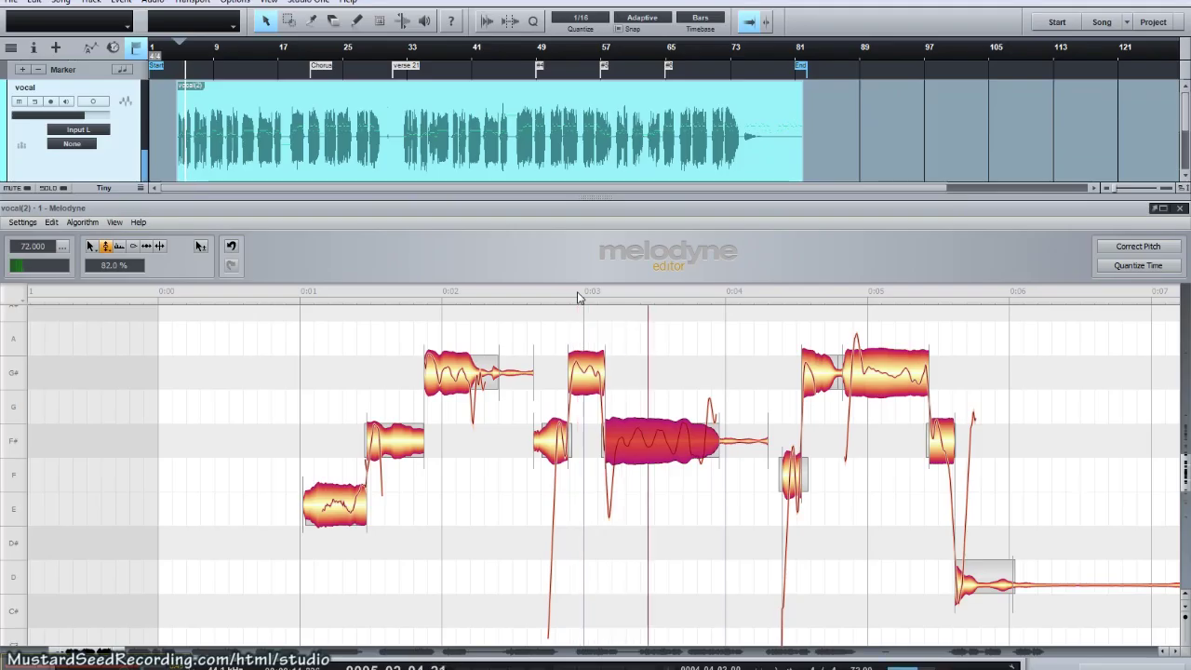
click(278, 291)
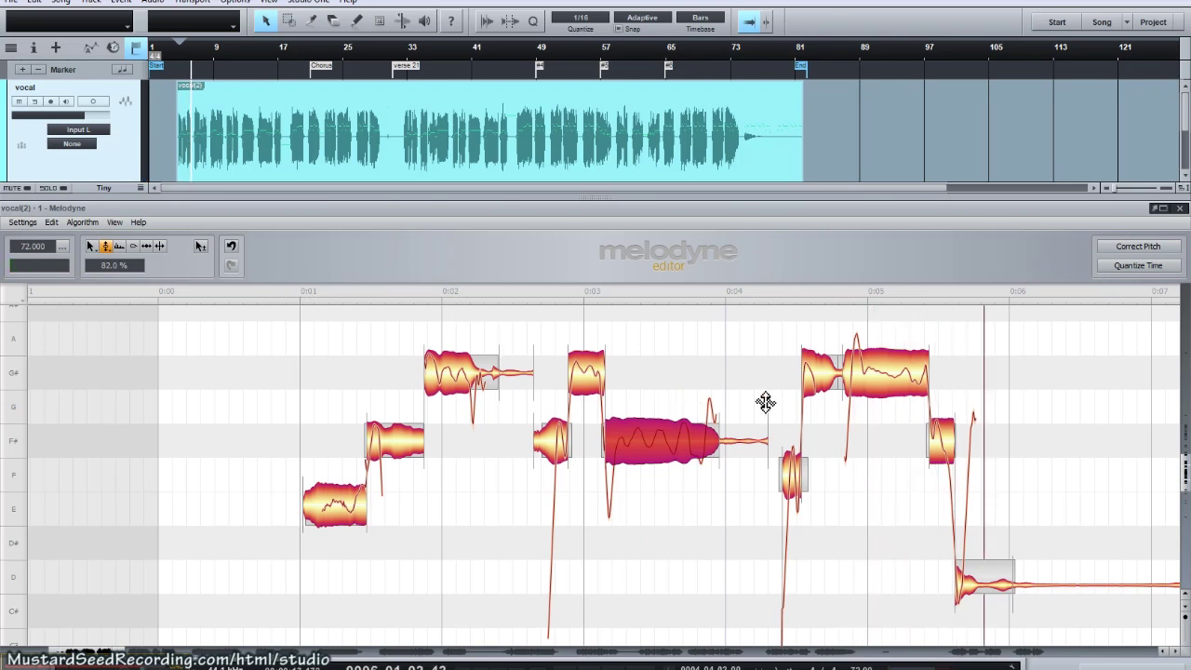
Step: Reduce the pitch modulation of the G# 3 note blob around 0:05, and switch to the Pitch Drift Tool
click(870, 386)
right_click(870, 386)
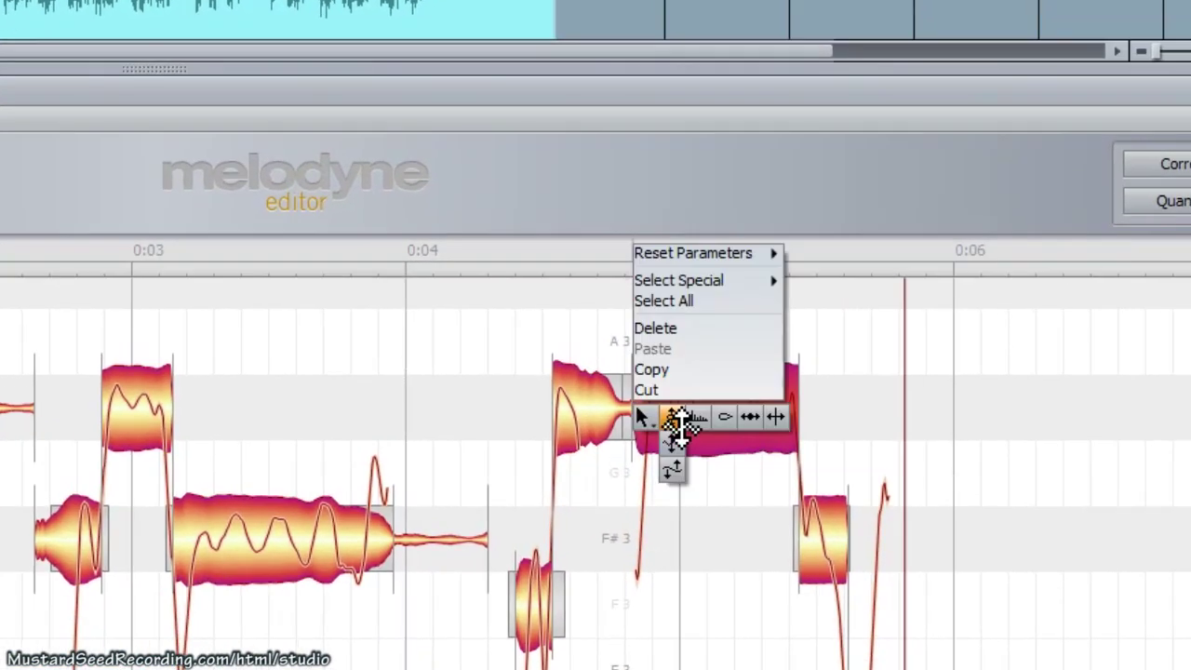
click(682, 471)
drag(683, 420, 701, 481)
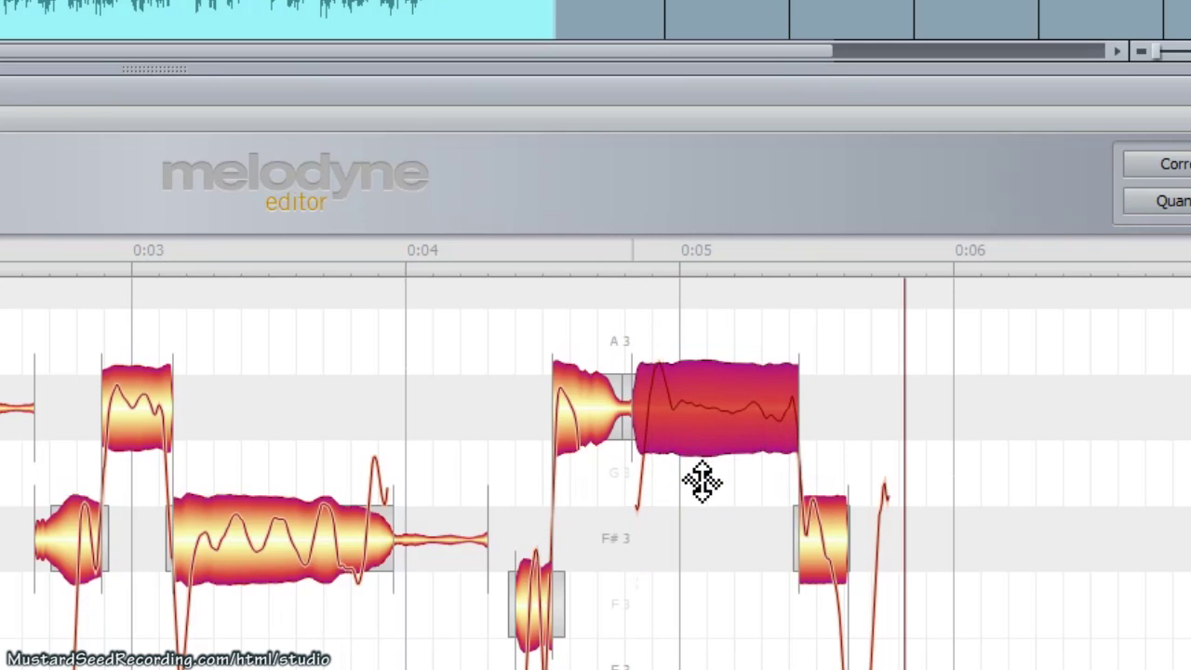
right_click(700, 420)
click(694, 465)
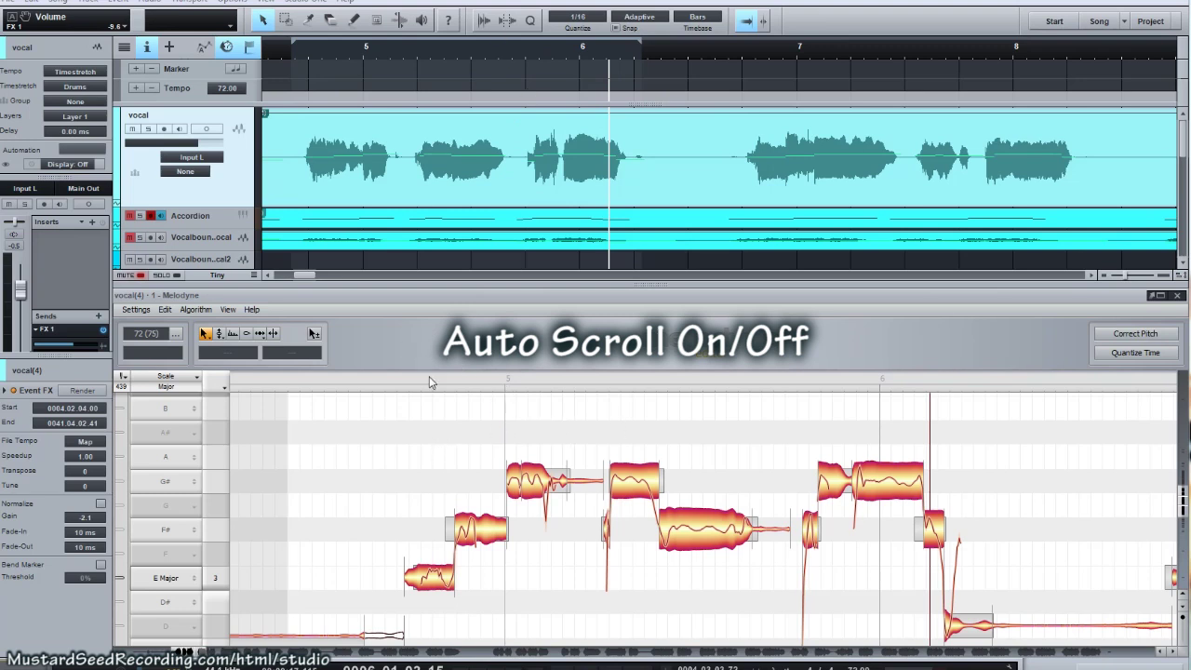
Step: Compare playback with auto scroll on and off, returning the view to the G# 3 note blob after bar 5 between the two
click(826, 381)
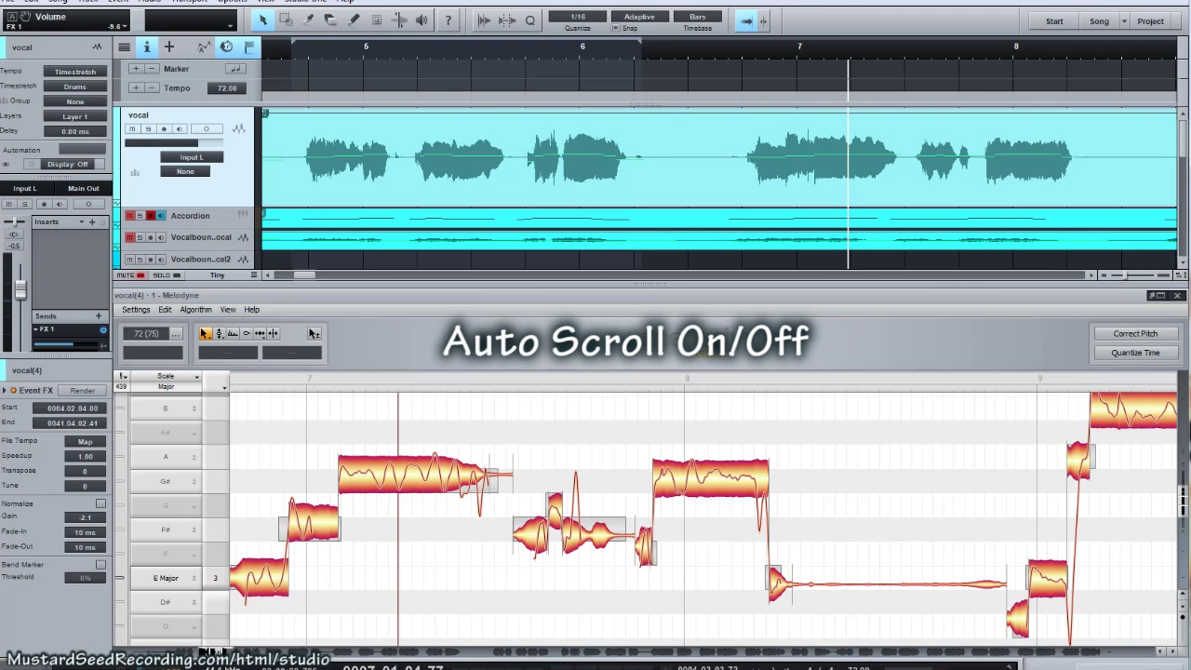
scroll(205, 651, left, 5)
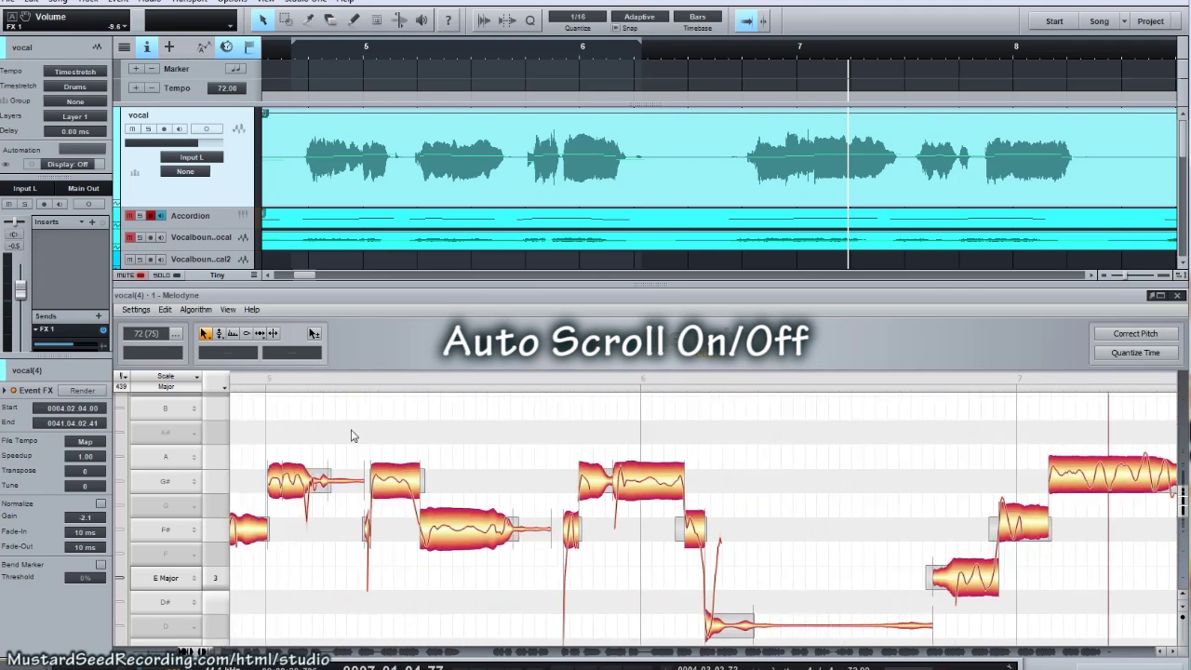
click(396, 474)
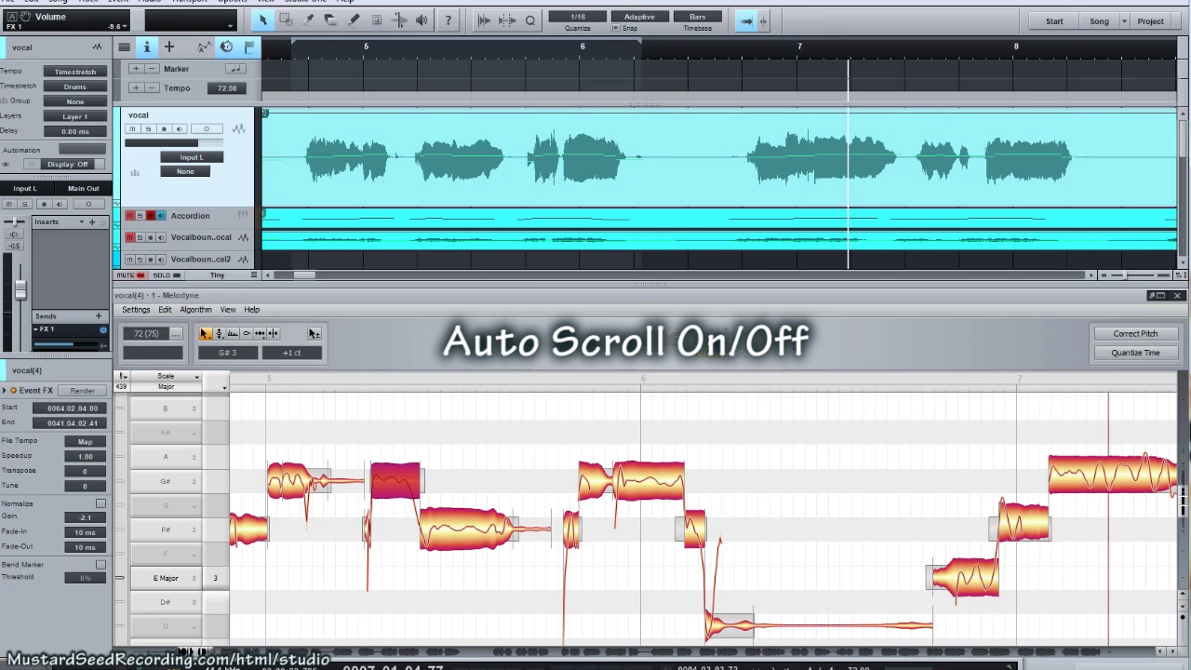
key(space)
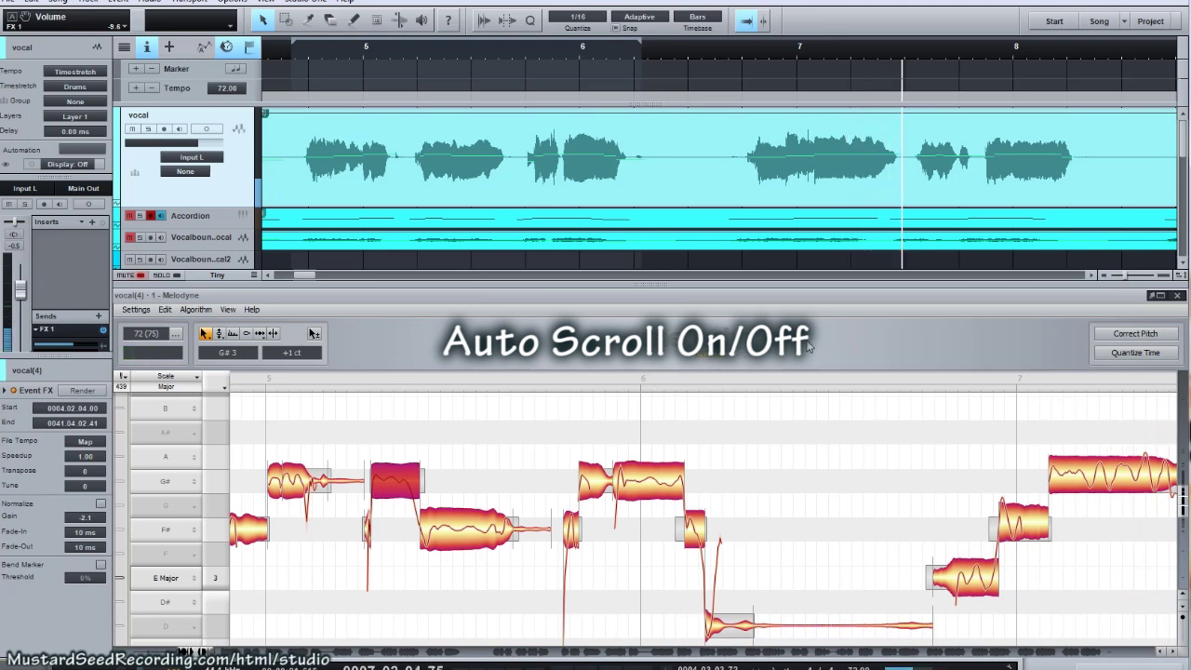
key(space)
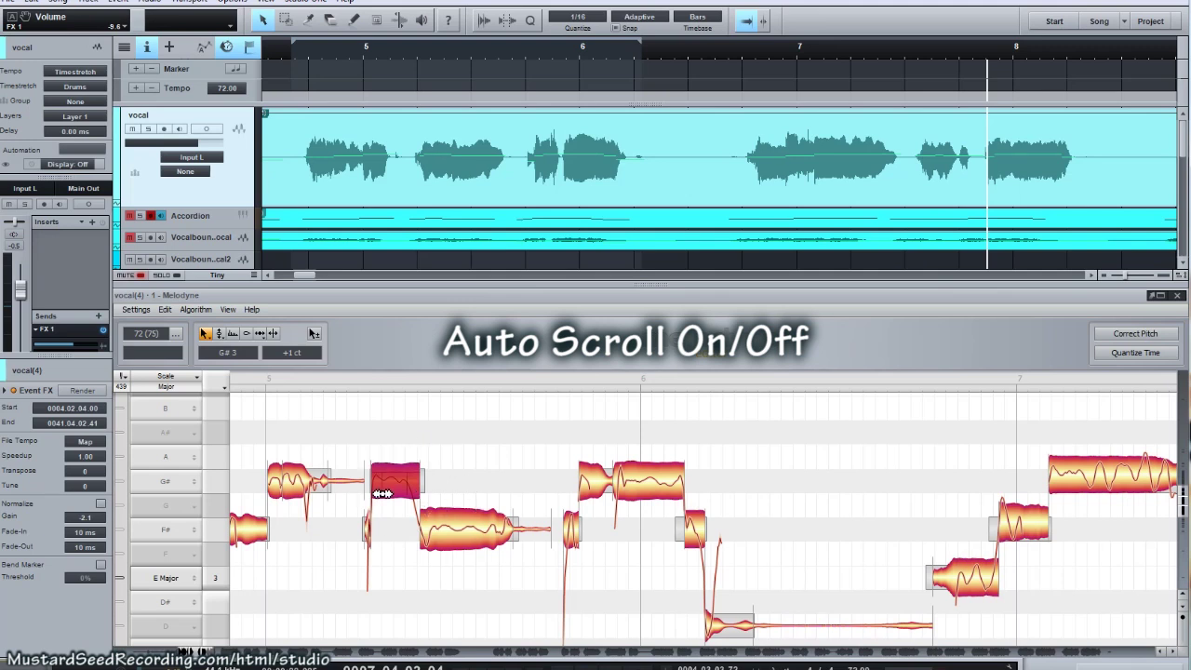
click(765, 432)
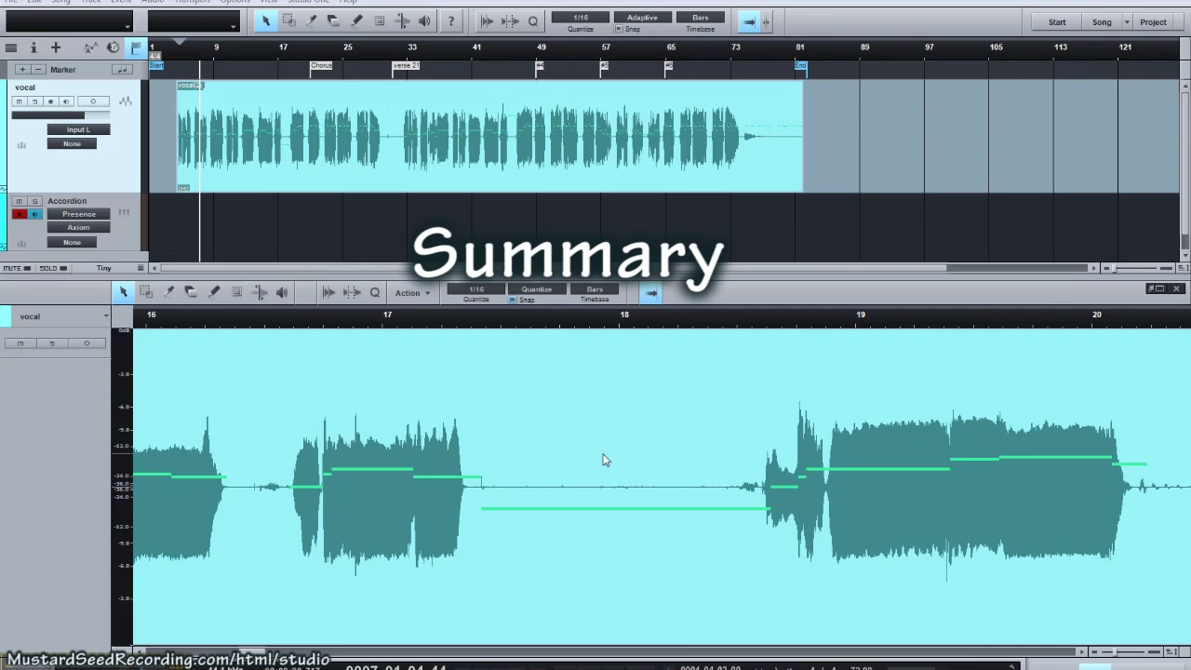
Step: Open the vocal event in Melodyne, zoomed in on the long B note blob near 0:15, and play that section
key(ctrl+m)
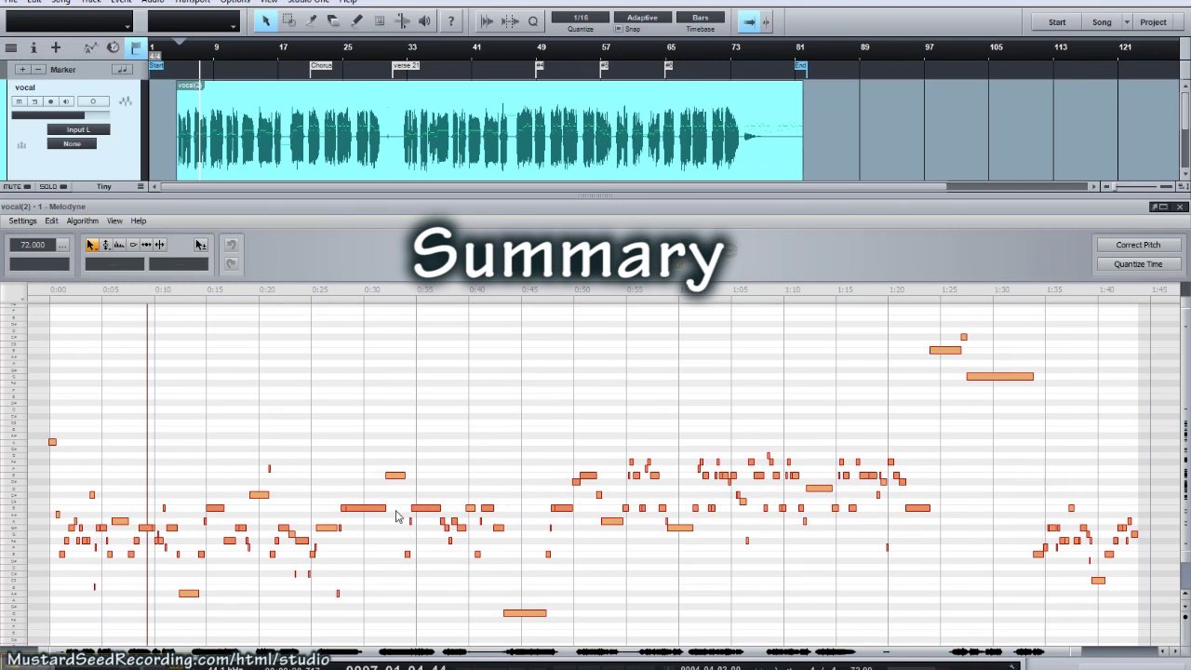
click(219, 513)
click(218, 513)
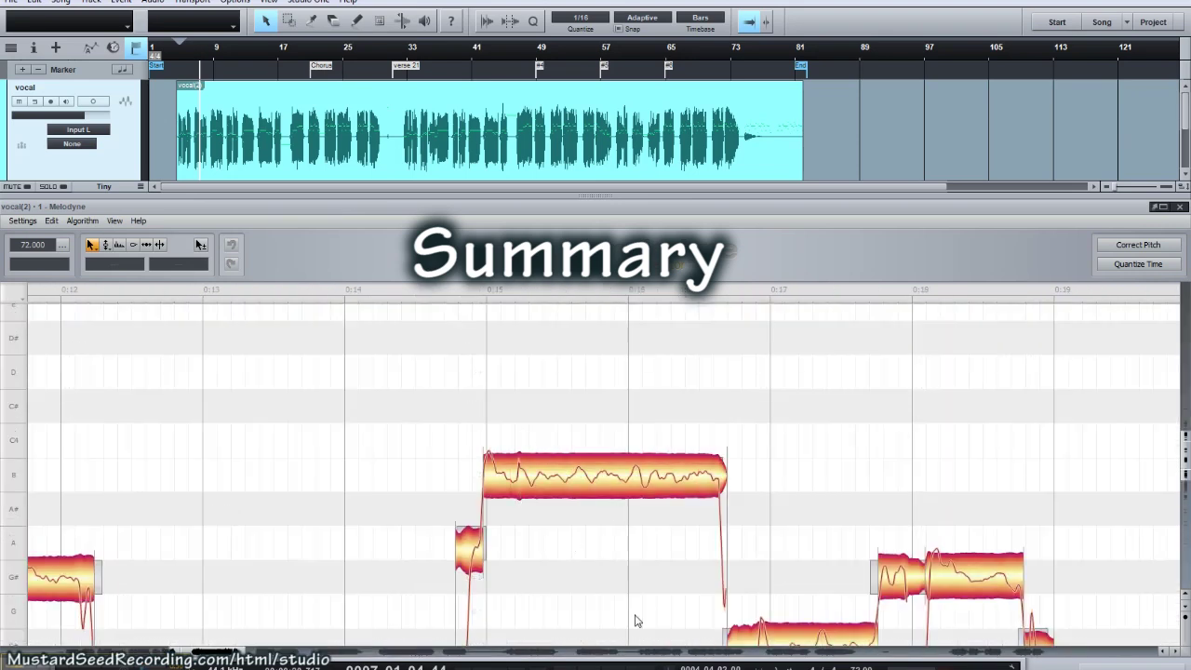
click(433, 289)
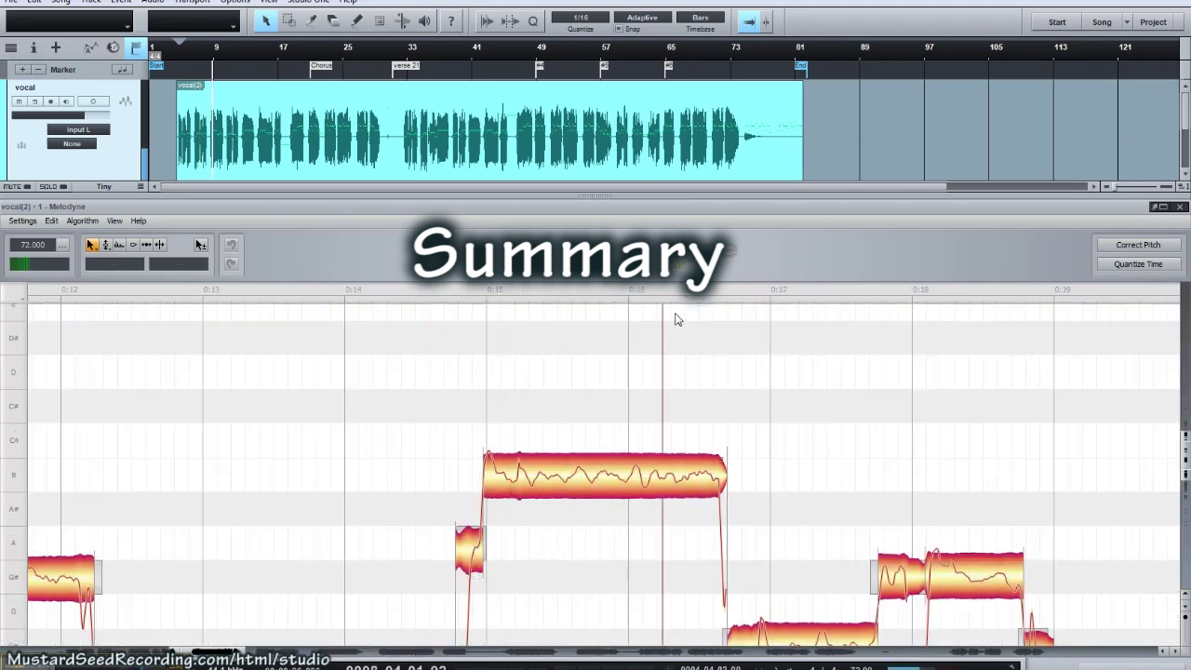
key(space)
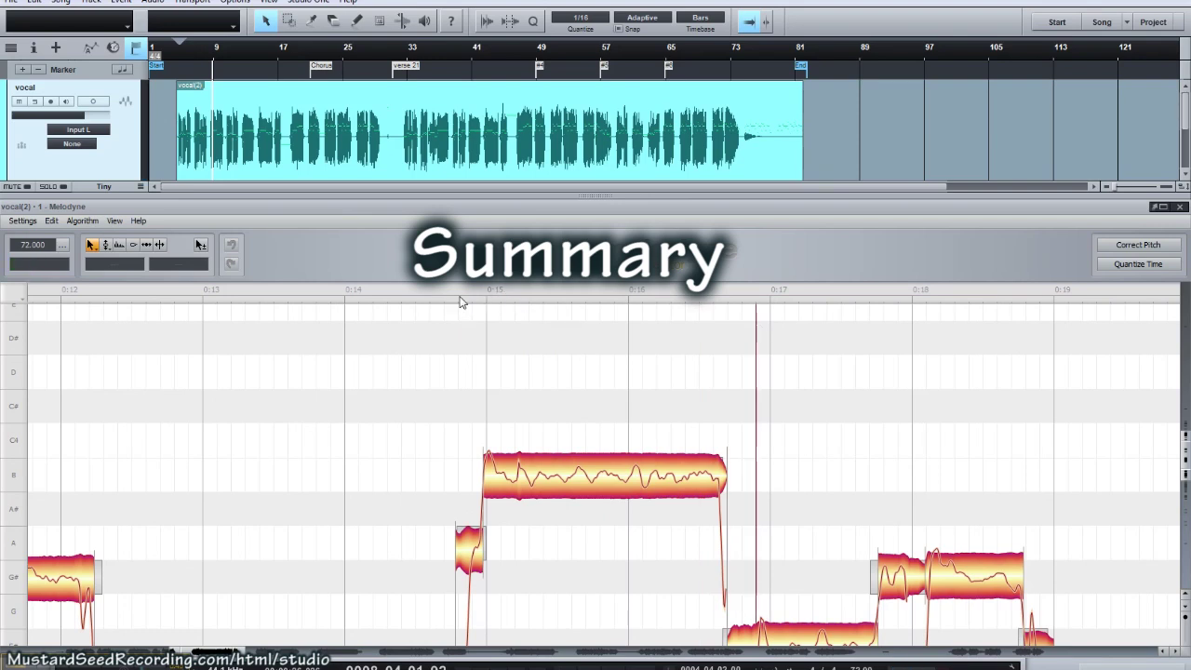
Step: Move the playhead just before 0:15 and audition the start of the long B note blob and the short A blob before it
click(452, 296)
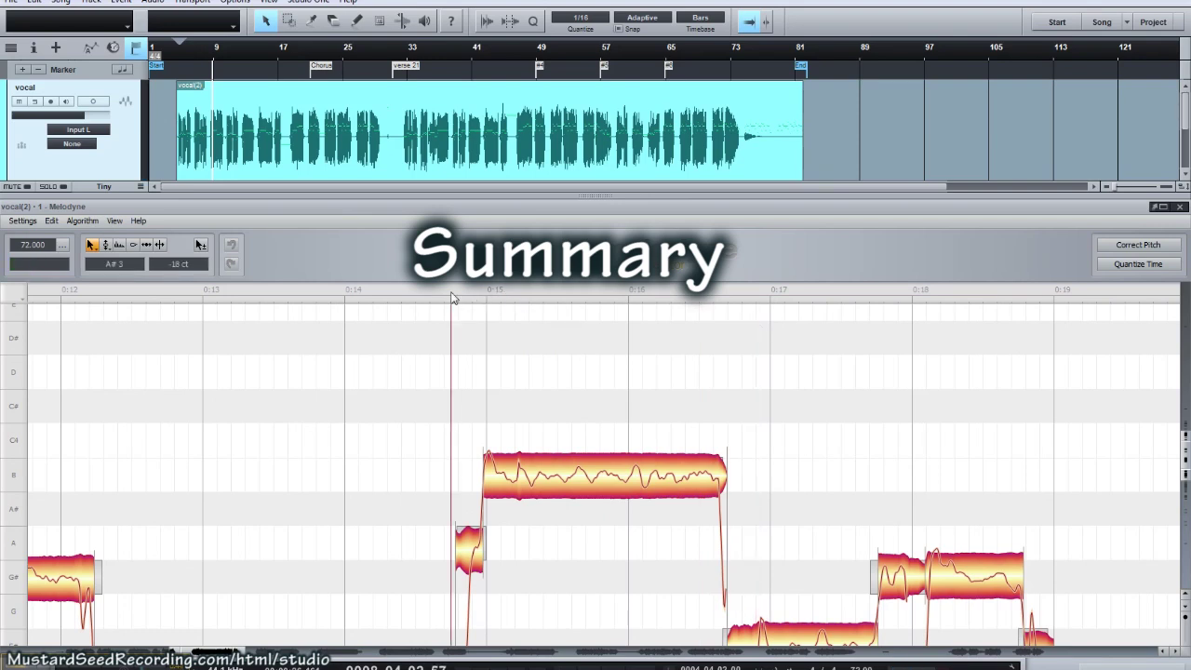
click(489, 474)
click(472, 563)
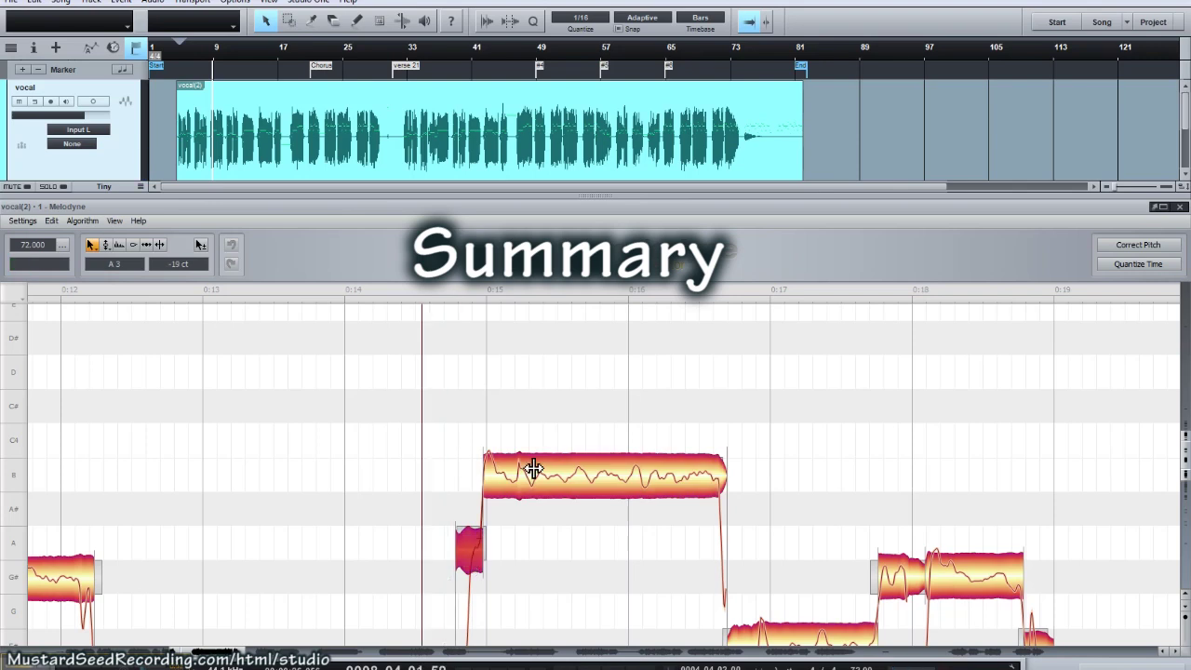
Step: Lengthen the long B note blob near 0:15 at both ends with the Main Tool, and split it at about 0:15.7
right_click(532, 463)
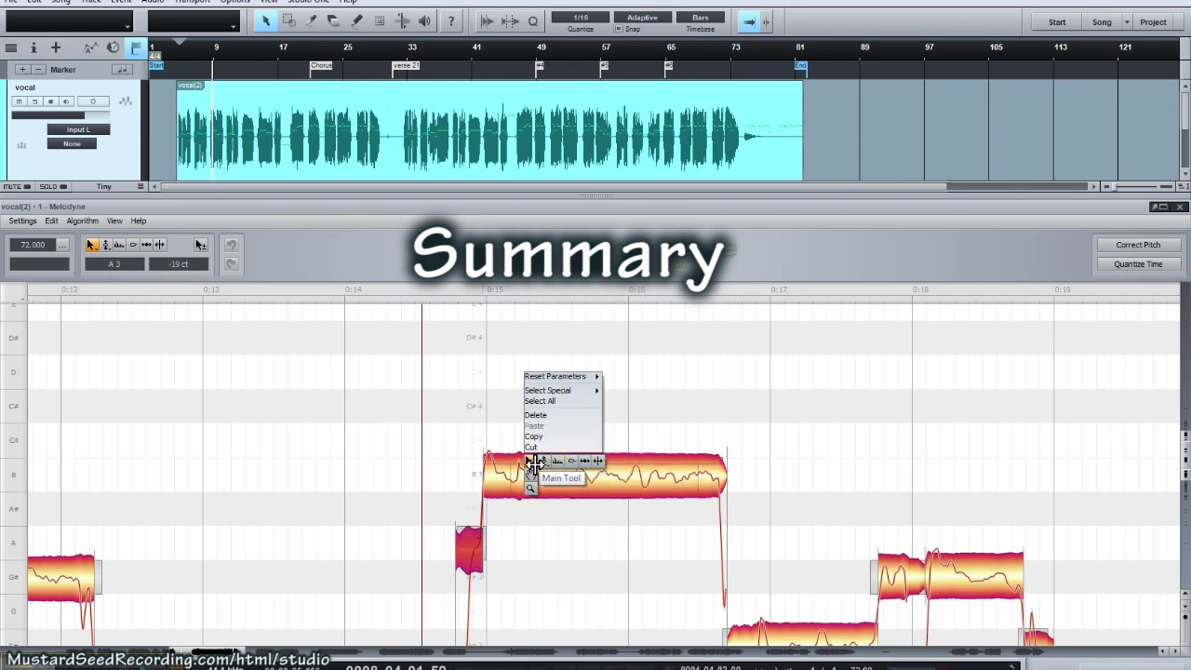
click(531, 463)
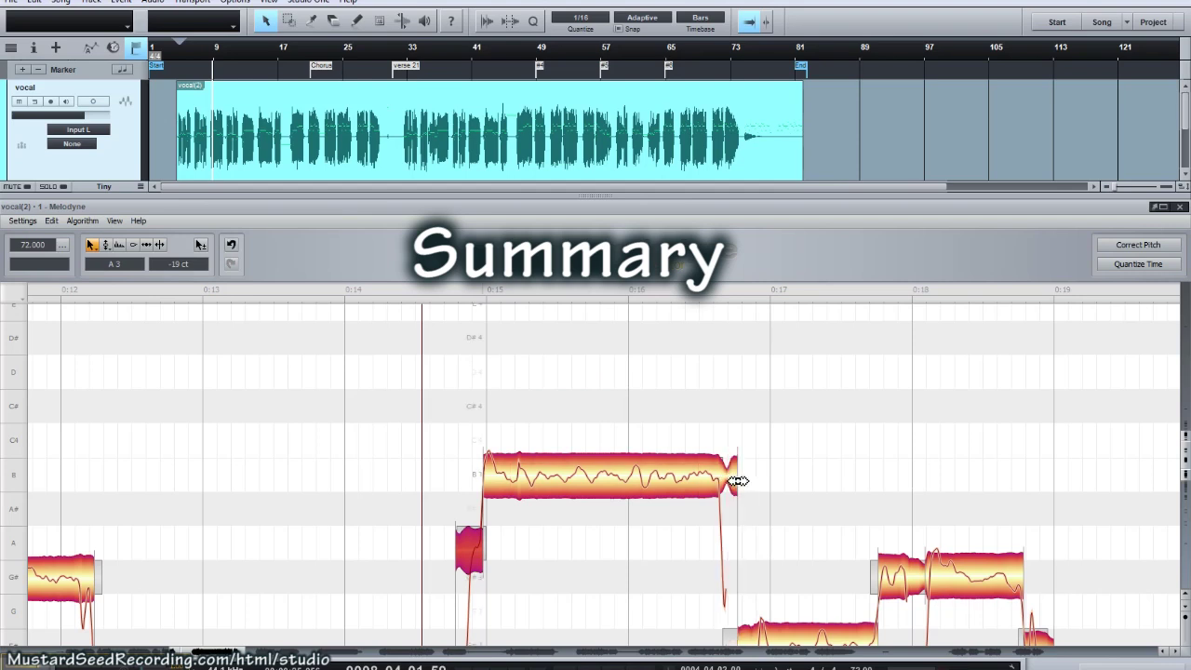
drag(489, 480, 464, 480)
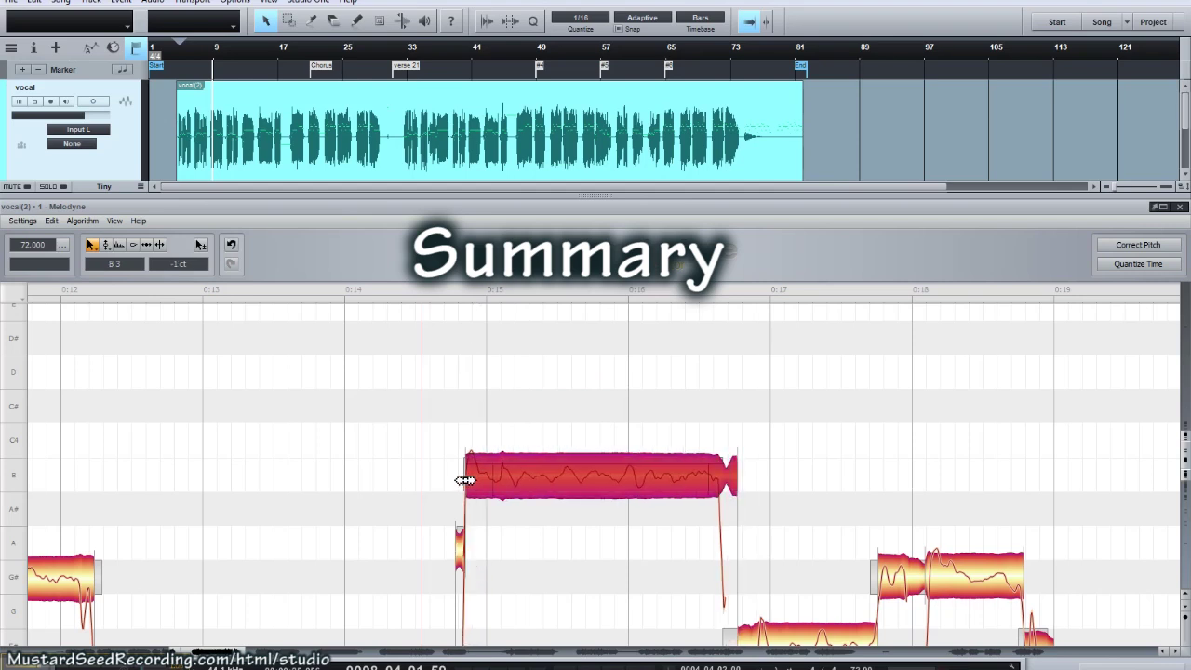
double_click(584, 467)
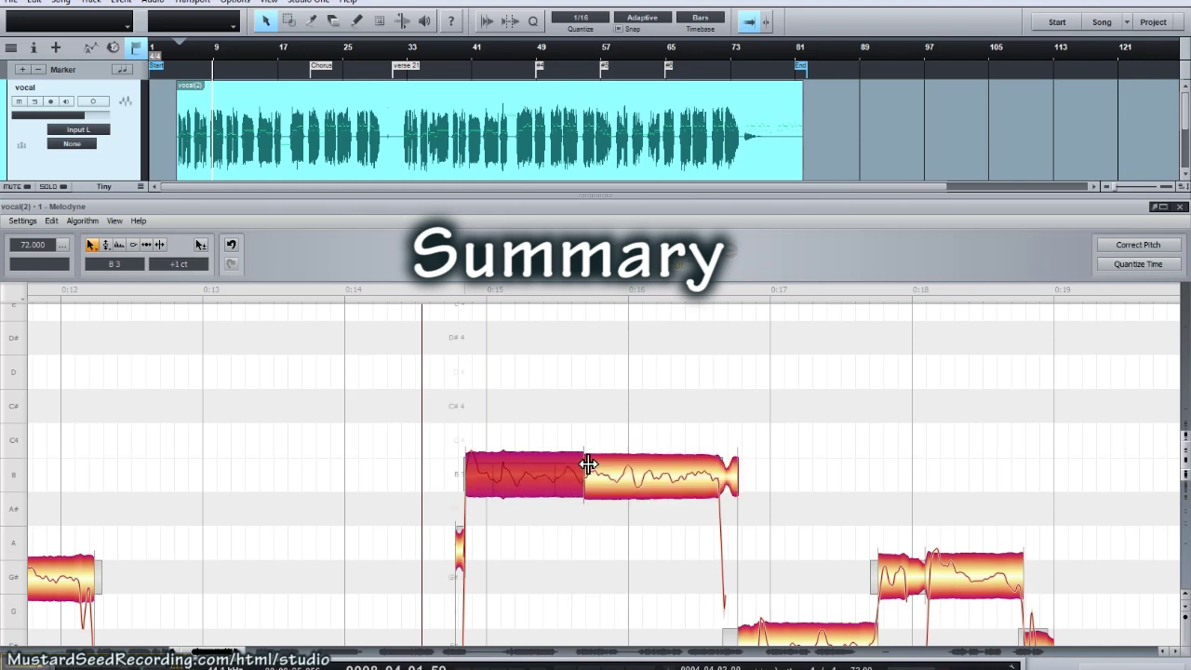
Step: Adjust the pitch curve of the first part of the split B note blob with the Pitch Drift Tool and related pitch tools, ending at 78 %
right_click(510, 485)
click(516, 482)
right_click(515, 482)
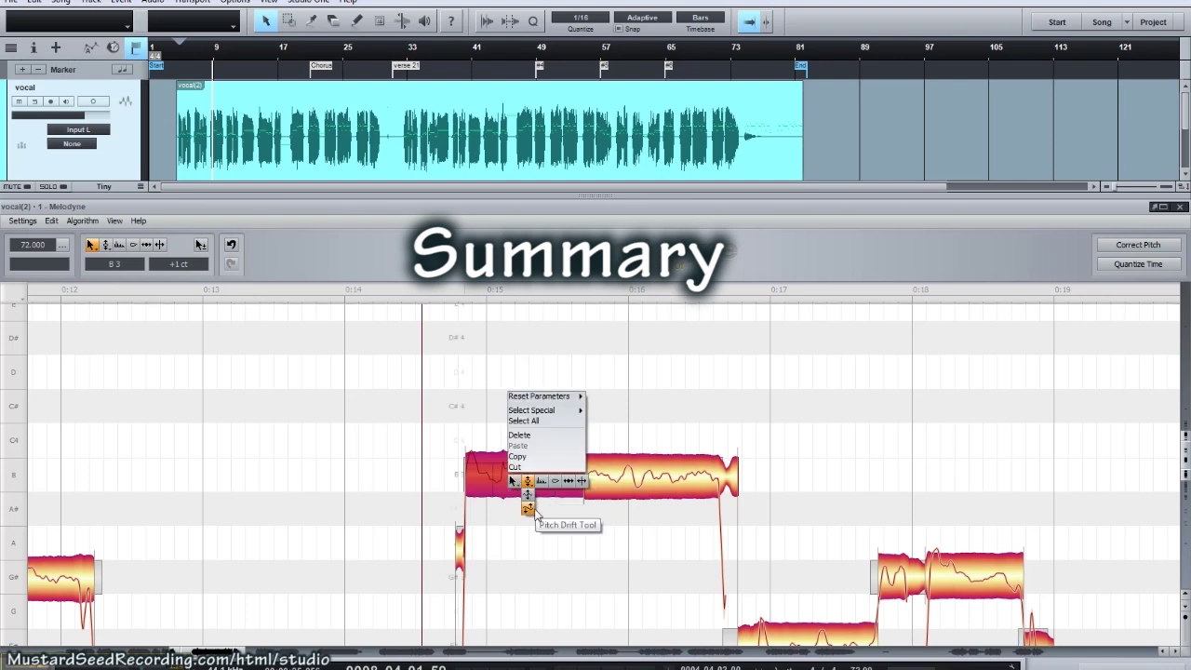
click(529, 510)
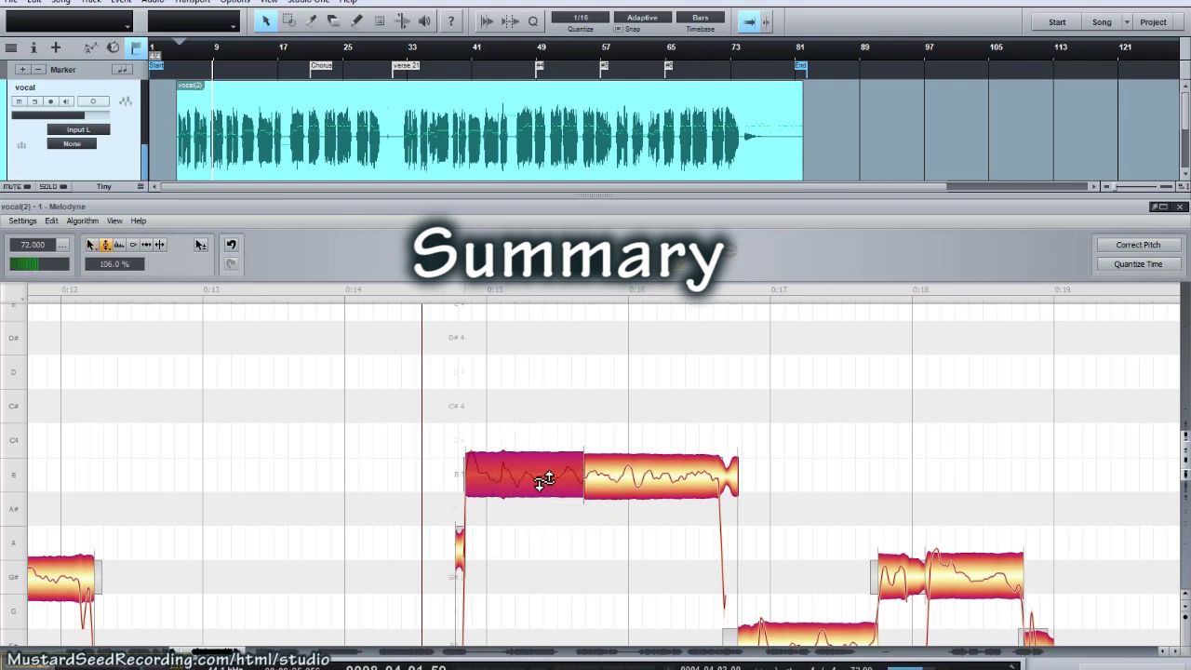
right_click(537, 480)
click(540, 489)
drag(539, 487, 551, 497)
Step: With the Note Separation Tool, try a split in the first B part at about 0:15.3, and rejoin all parts into one blob
right_click(541, 473)
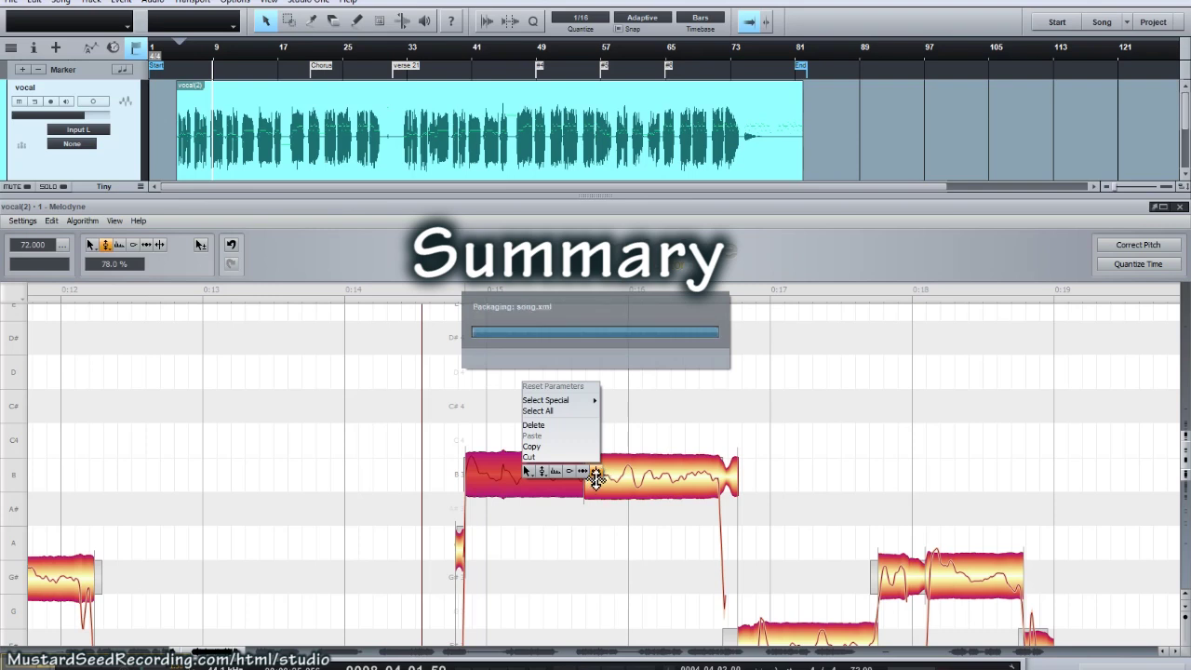
click(598, 472)
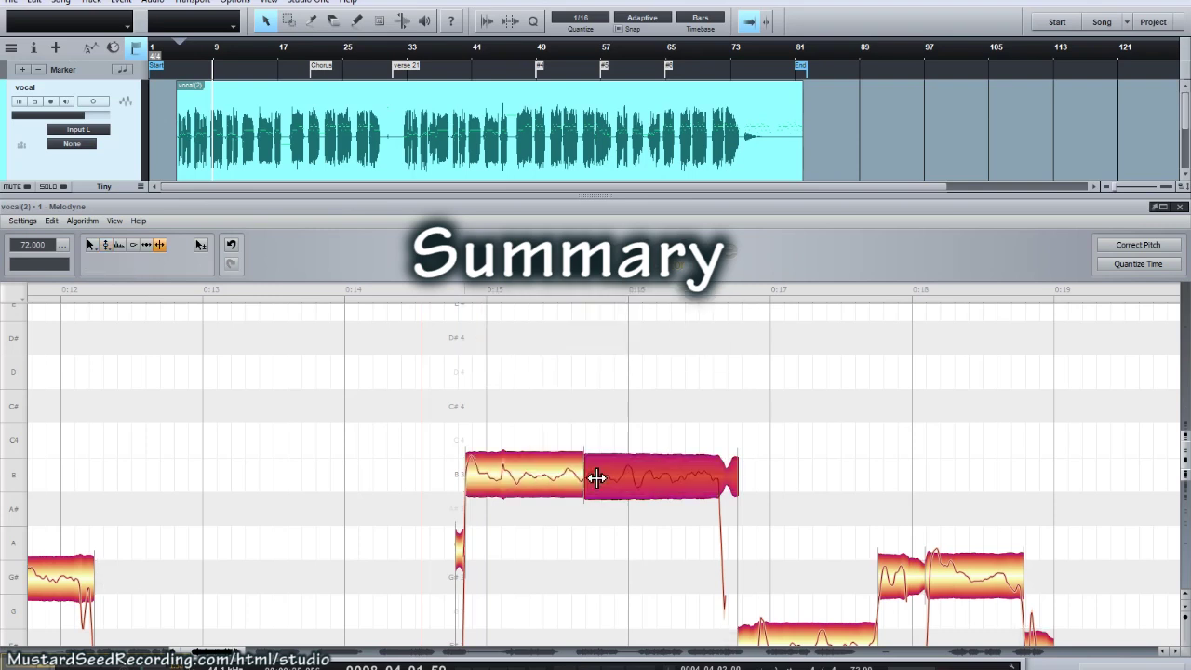
click(526, 481)
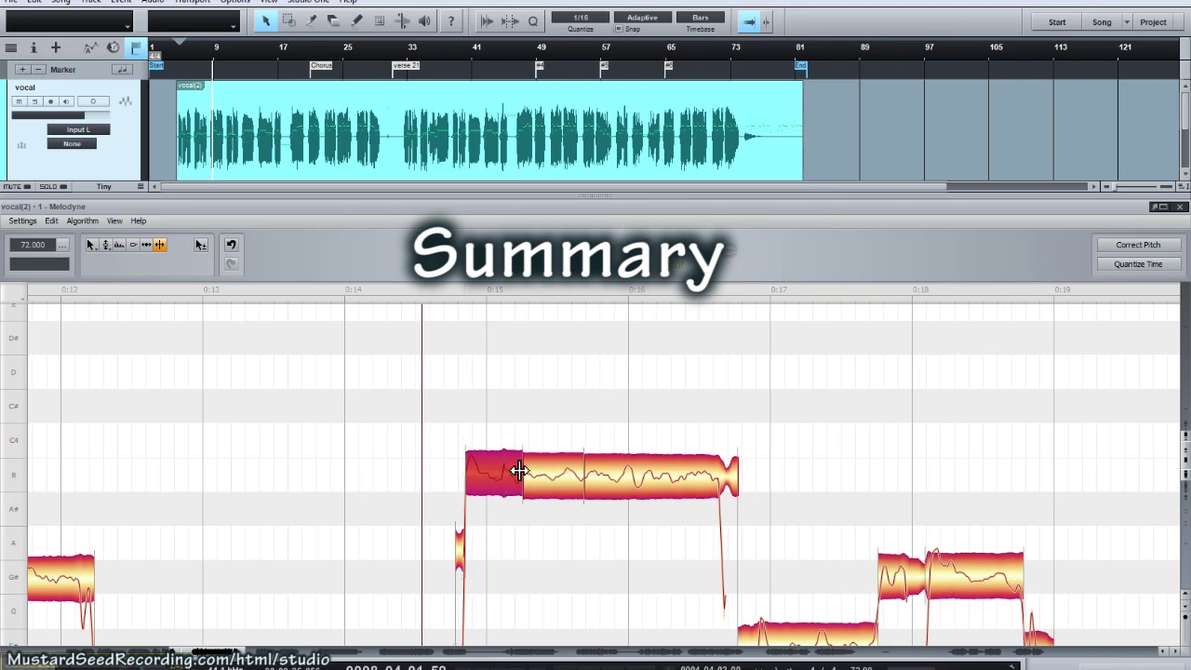
double_click(524, 476)
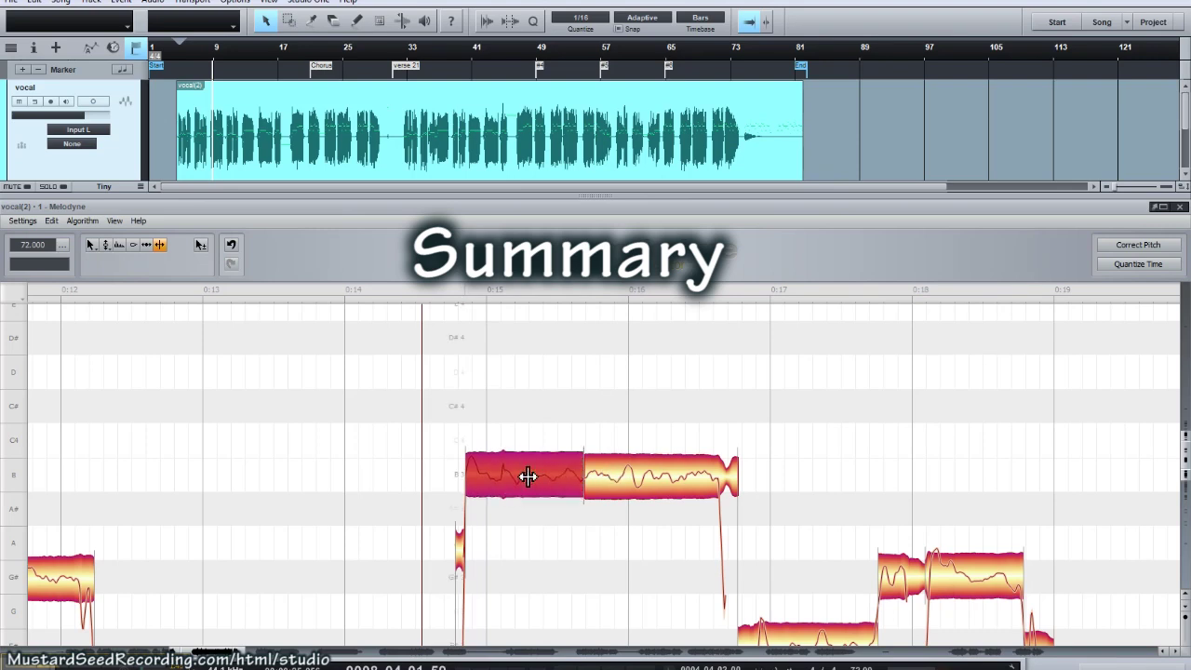
double_click(586, 482)
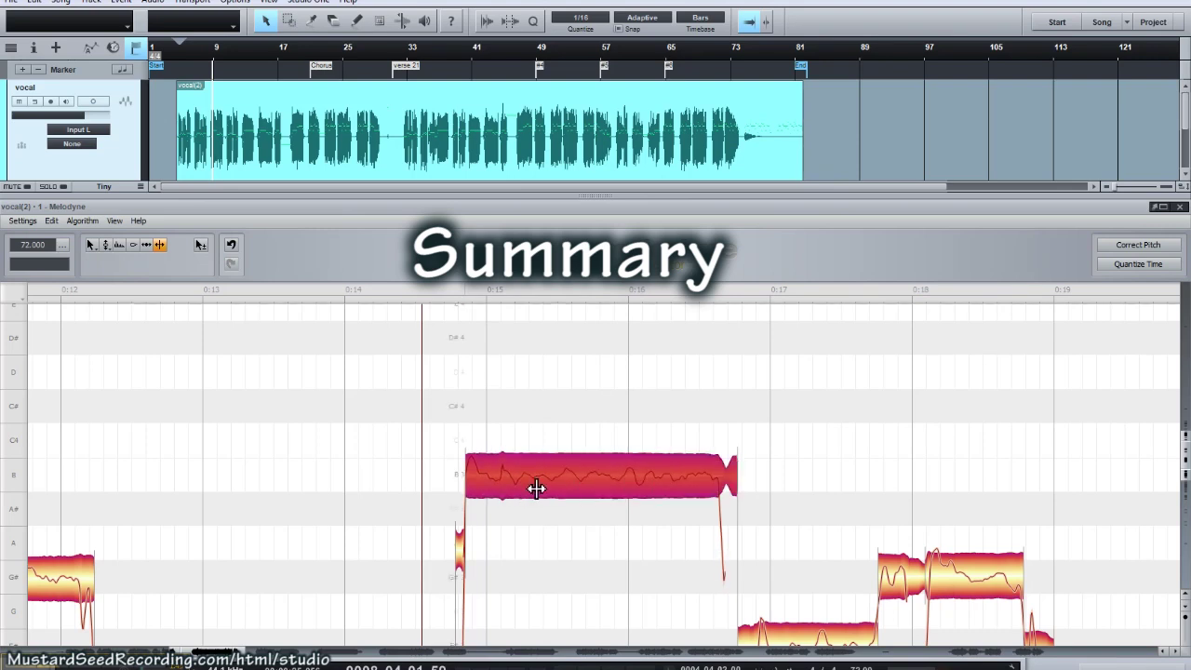
click(586, 464)
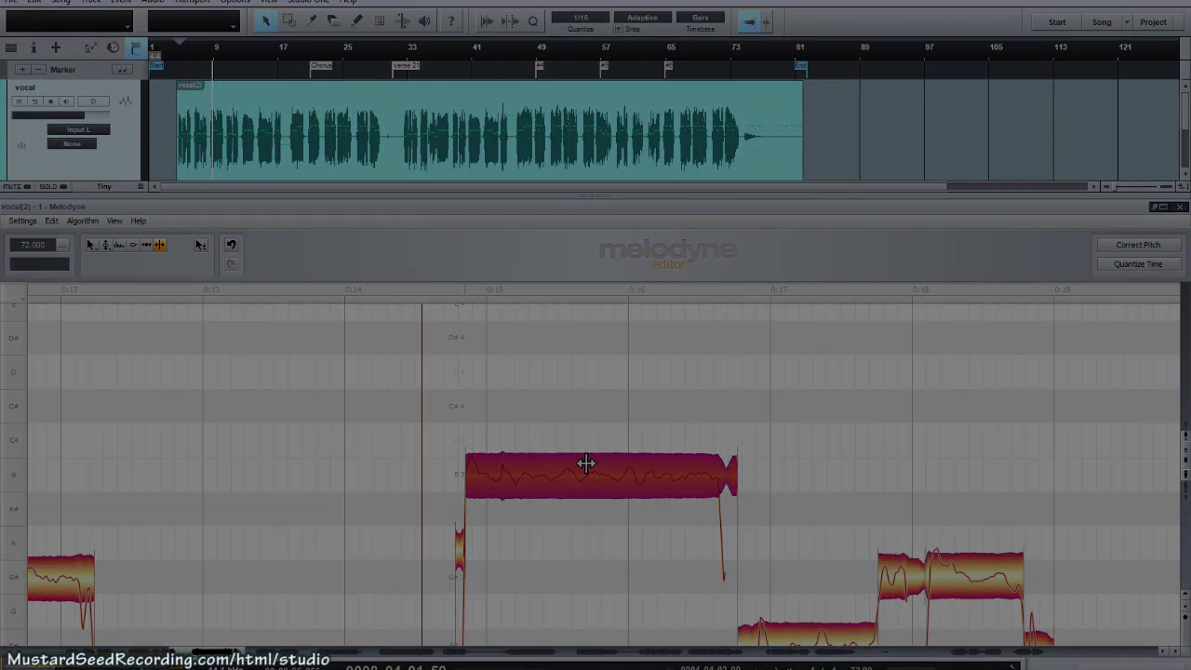